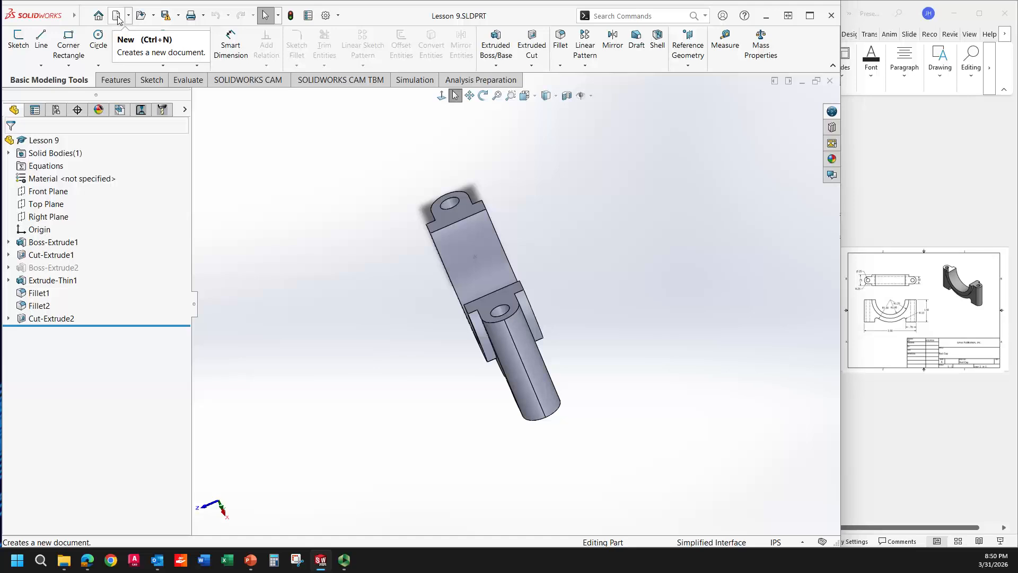
Step: Create a new drawing from the open part on an A (ANSI) Landscape sheet
click(129, 17)
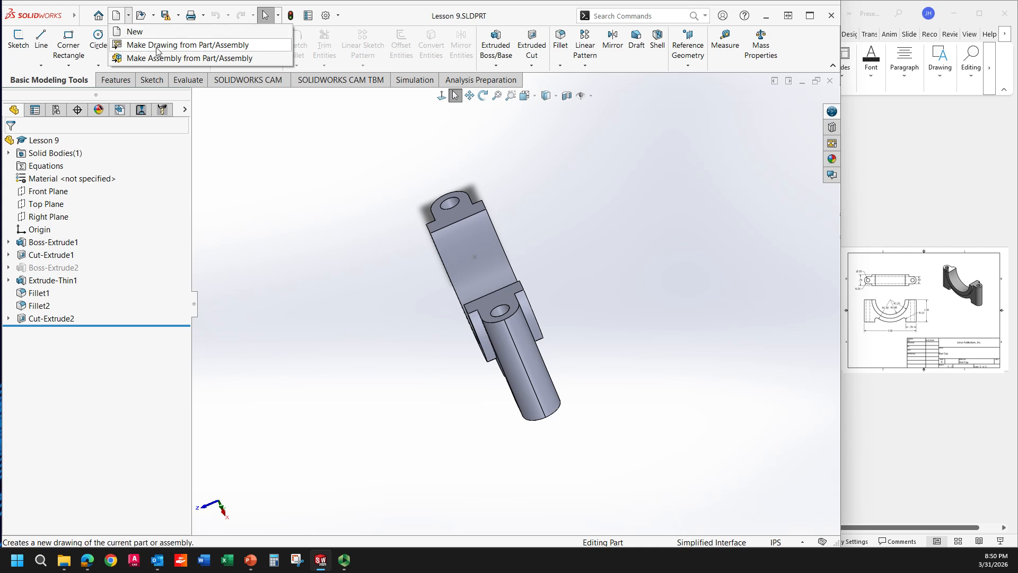
click(136, 33)
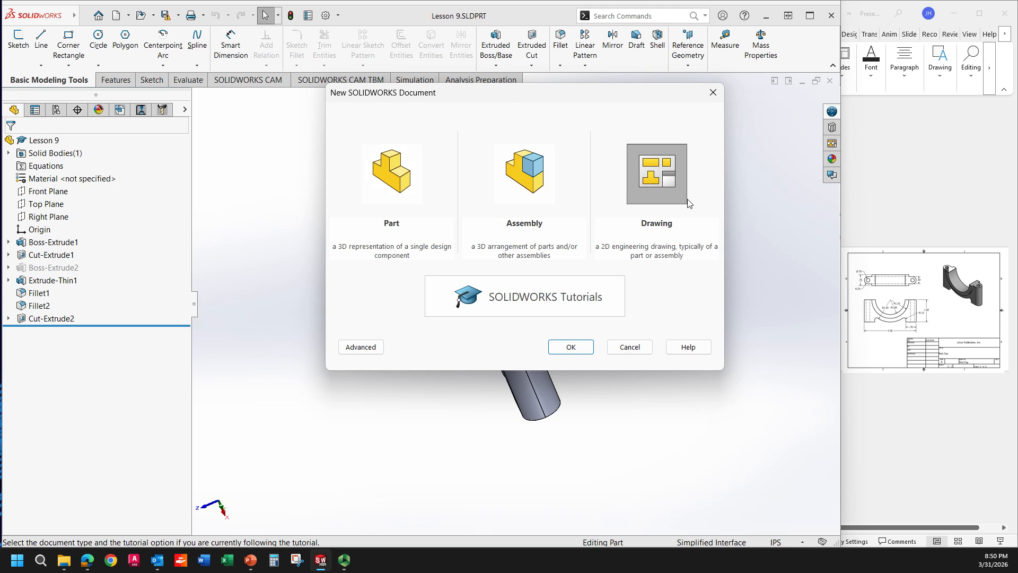
click(667, 184)
click(577, 347)
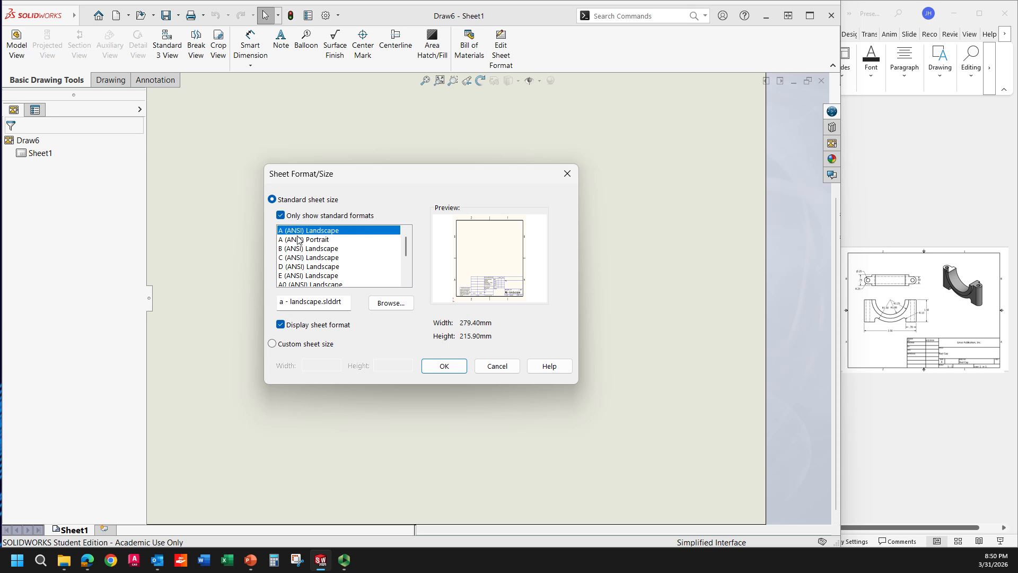
click(439, 367)
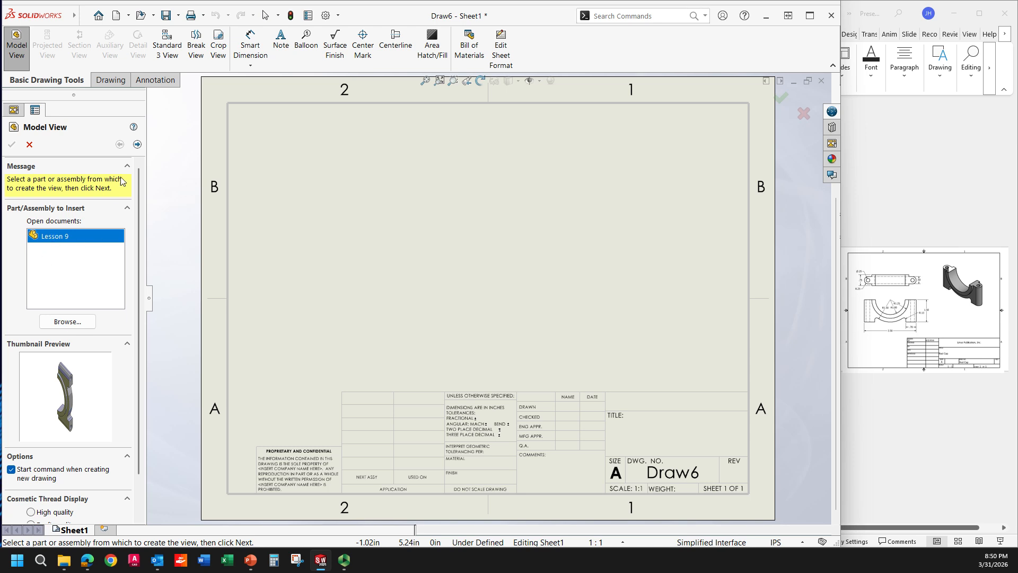
Step: Place the part's front model view on the sheet and close the projected view command
click(137, 146)
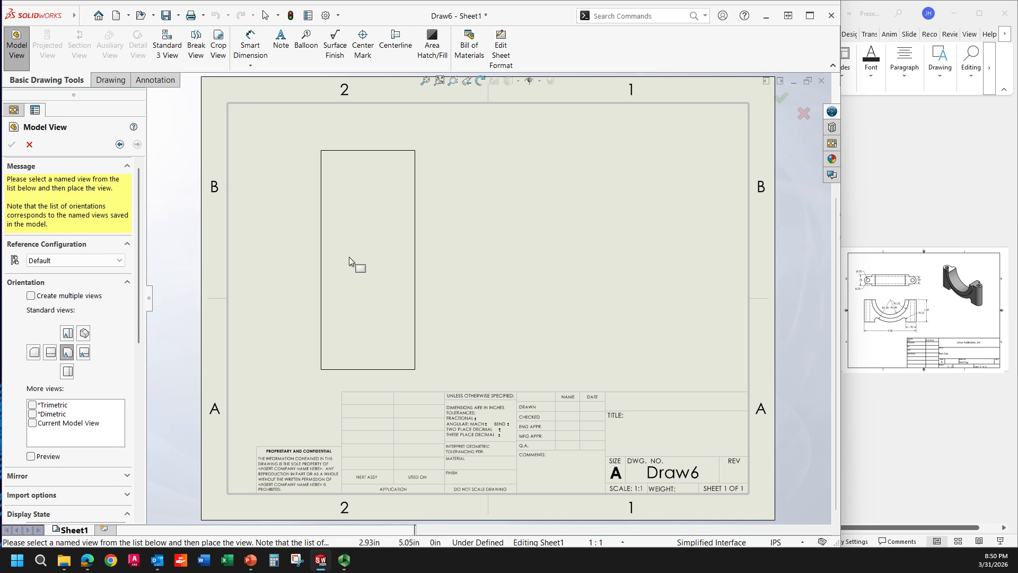
click(380, 262)
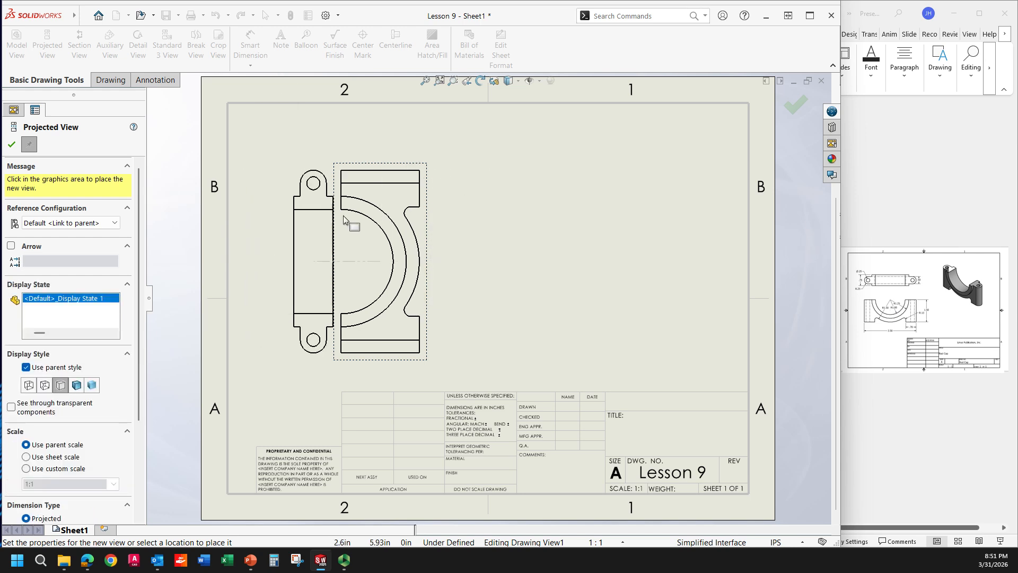
click(11, 144)
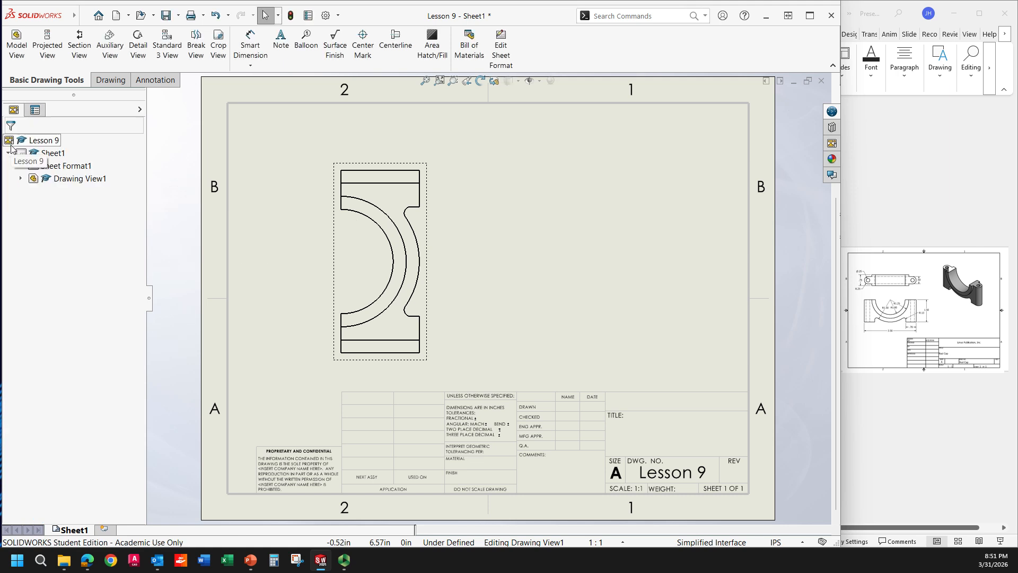
Step: Rotate the front drawing view by -90 degrees twice so the arc opens upward, then move it toward the sheet centre
click(370, 250)
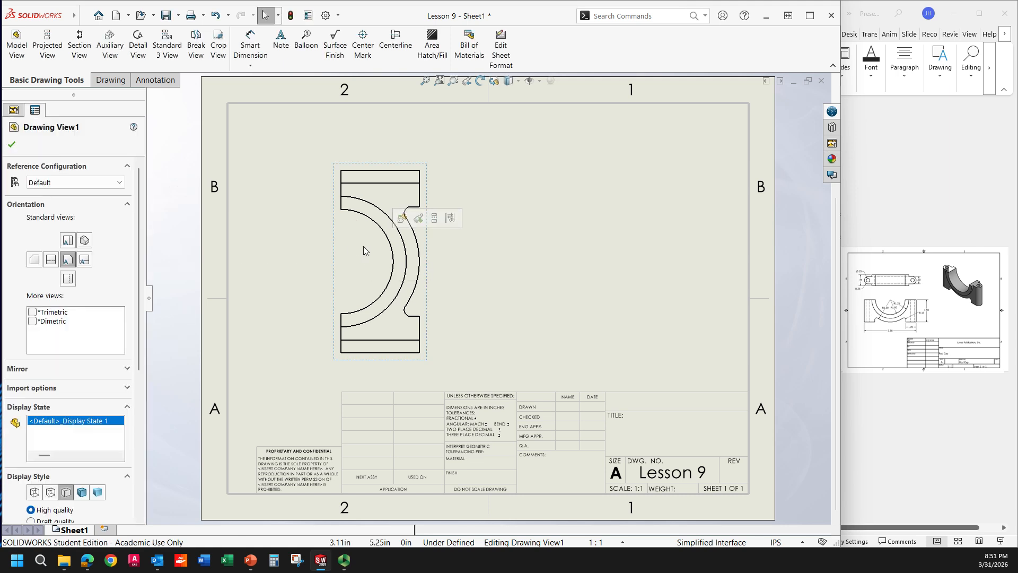
right_click(364, 247)
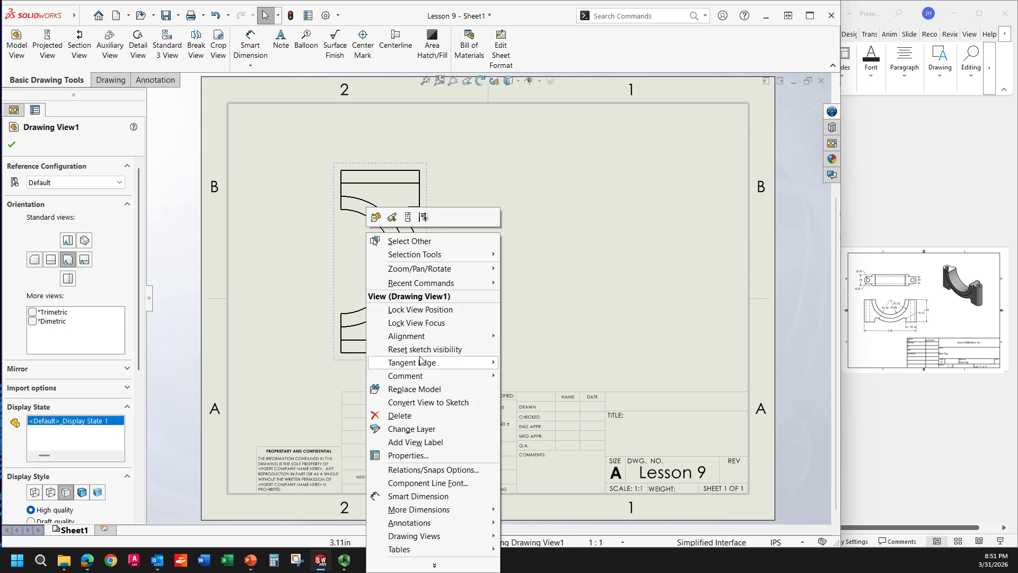
mouse_move(438, 274)
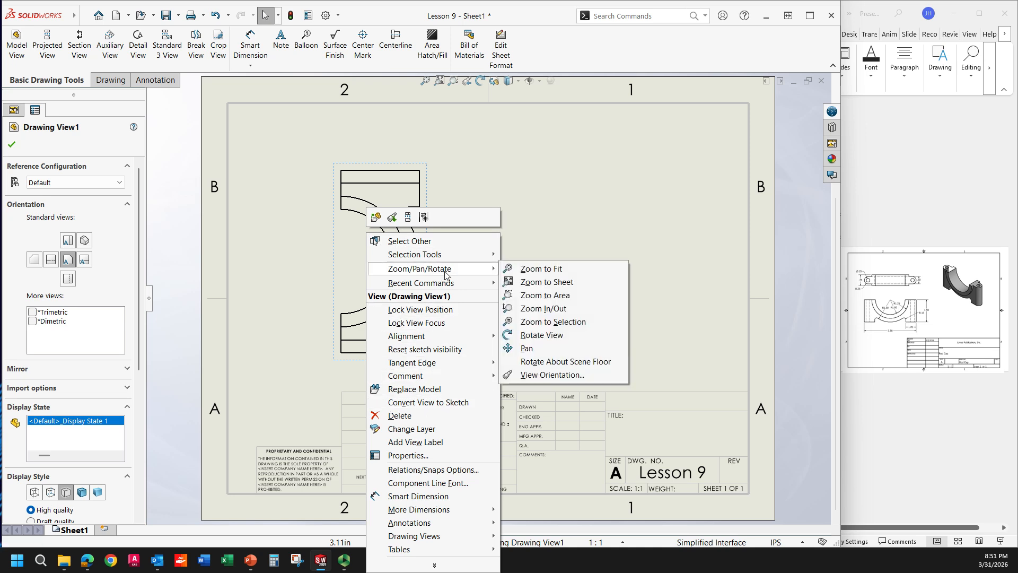
click(541, 335)
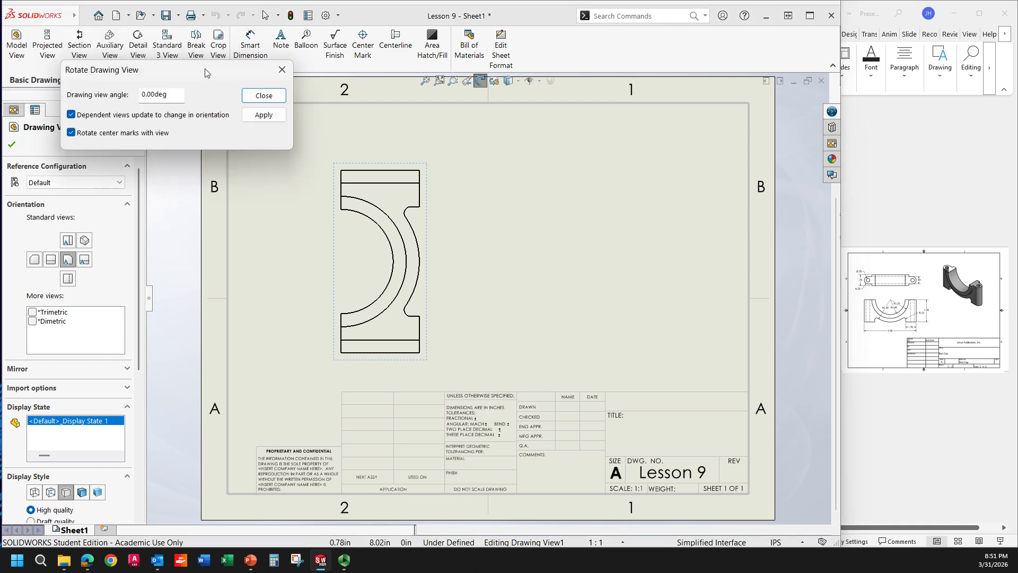
drag(205, 73, 223, 178)
click(160, 202)
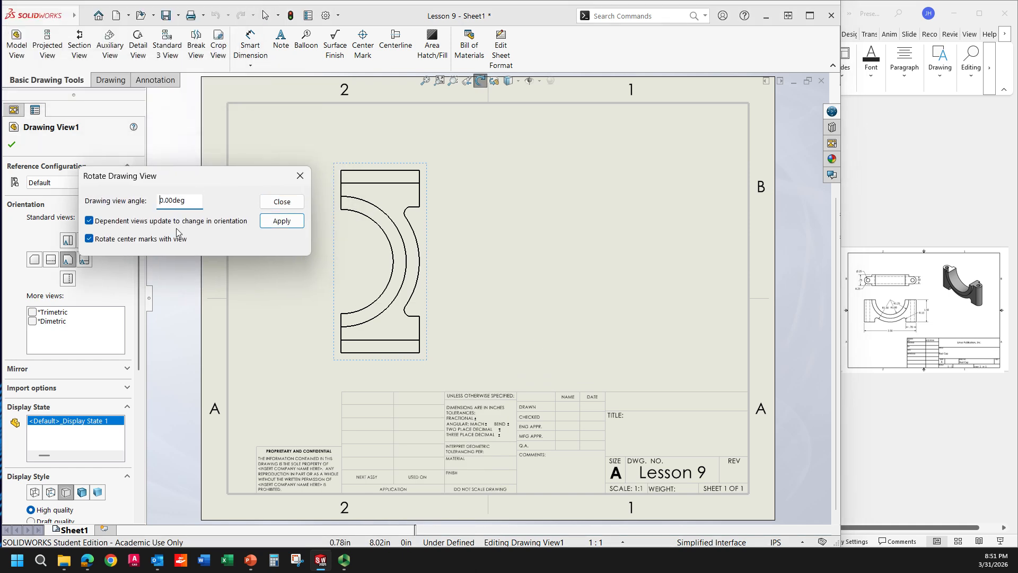
text(9)
click(280, 221)
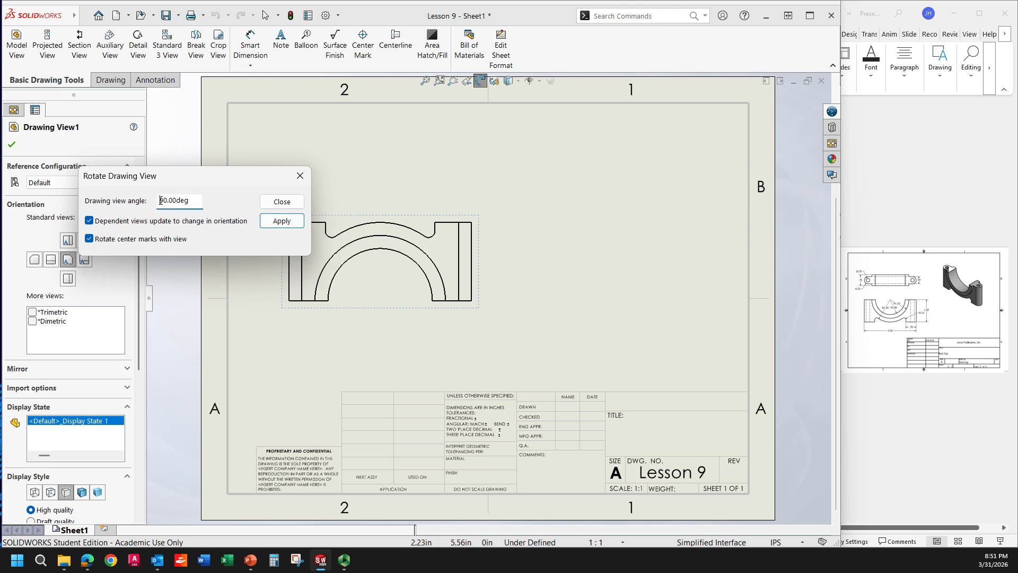
click(281, 227)
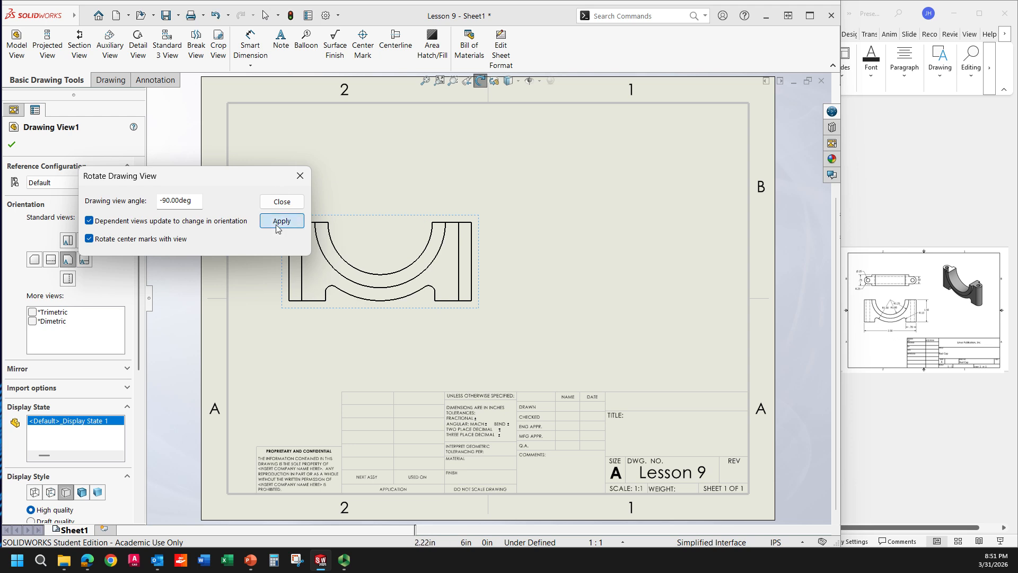
click(281, 202)
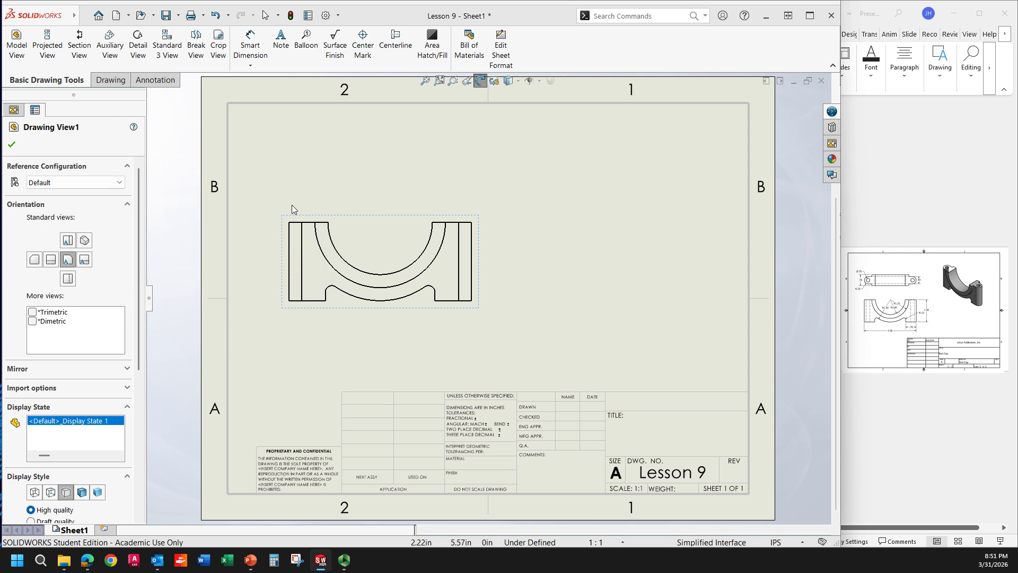
drag(370, 218, 411, 242)
click(412, 245)
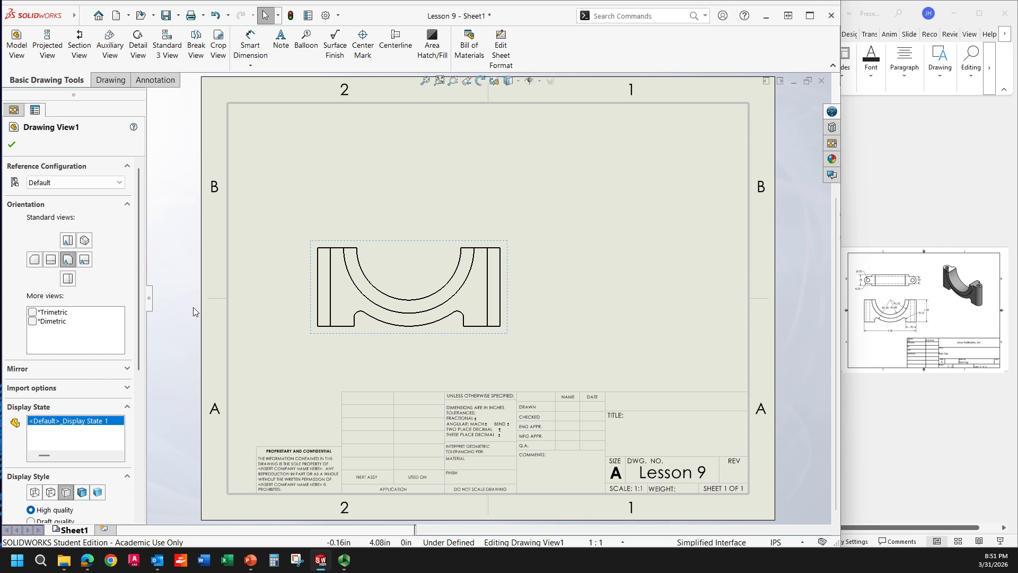
Step: Project a top view above the main view and an isometric view to its upper right, then reposition the isometric view
click(49, 49)
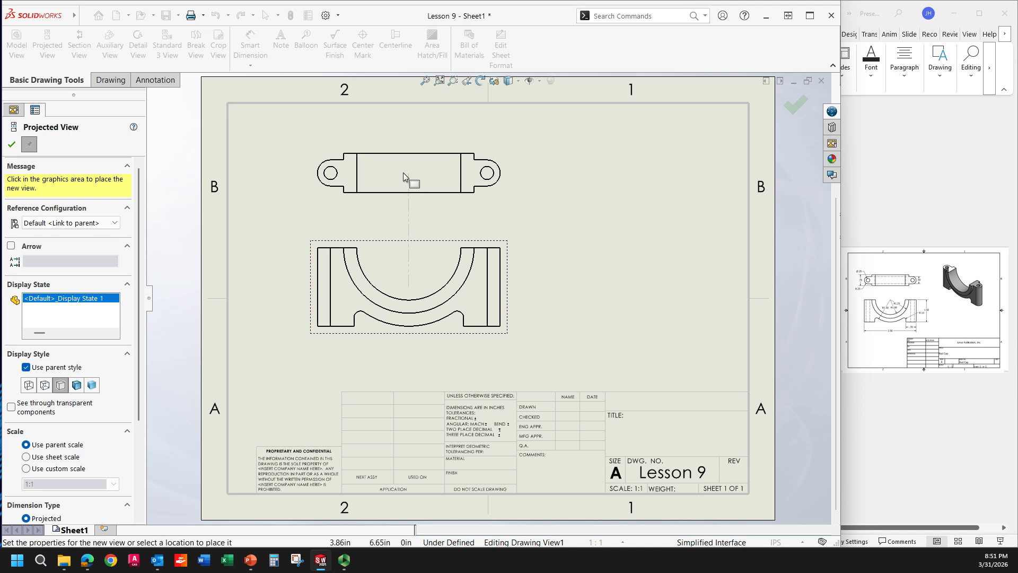
click(404, 173)
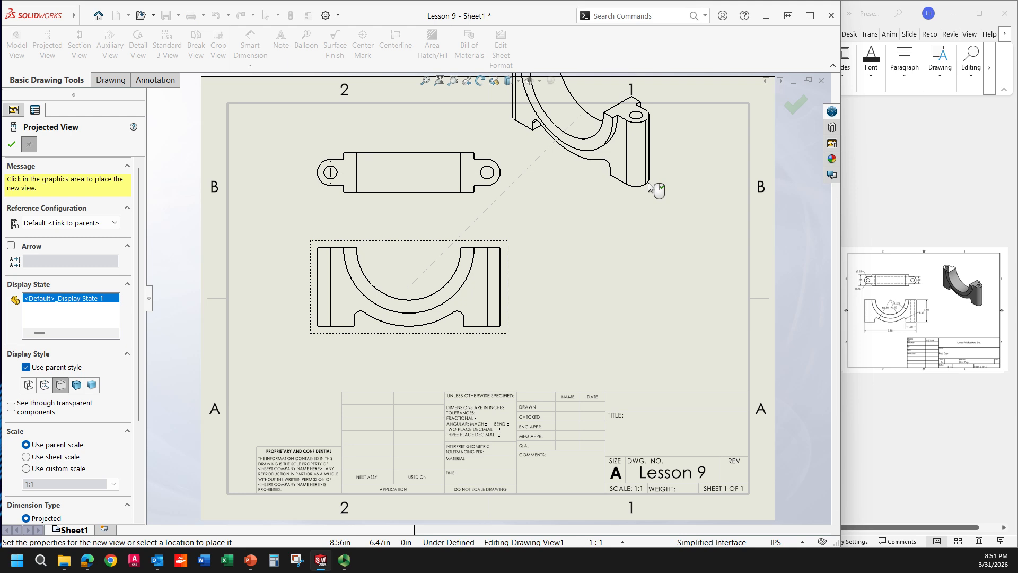
click(649, 186)
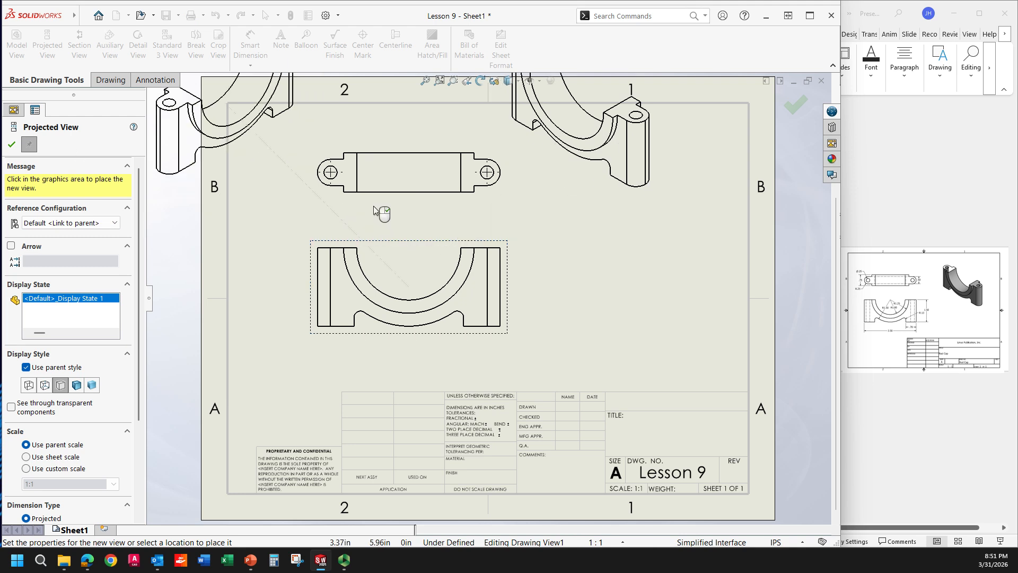
click(794, 109)
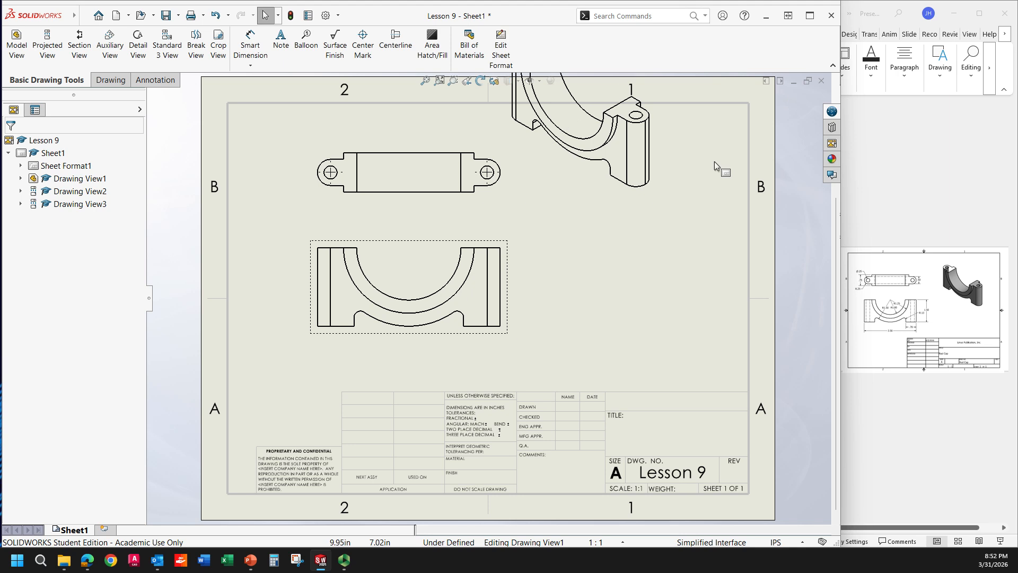
mouse_move(628, 204)
mouse_down()
mouse_move(677, 309)
mouse_move(679, 291)
mouse_move(676, 300)
mouse_move(695, 300)
mouse_up()
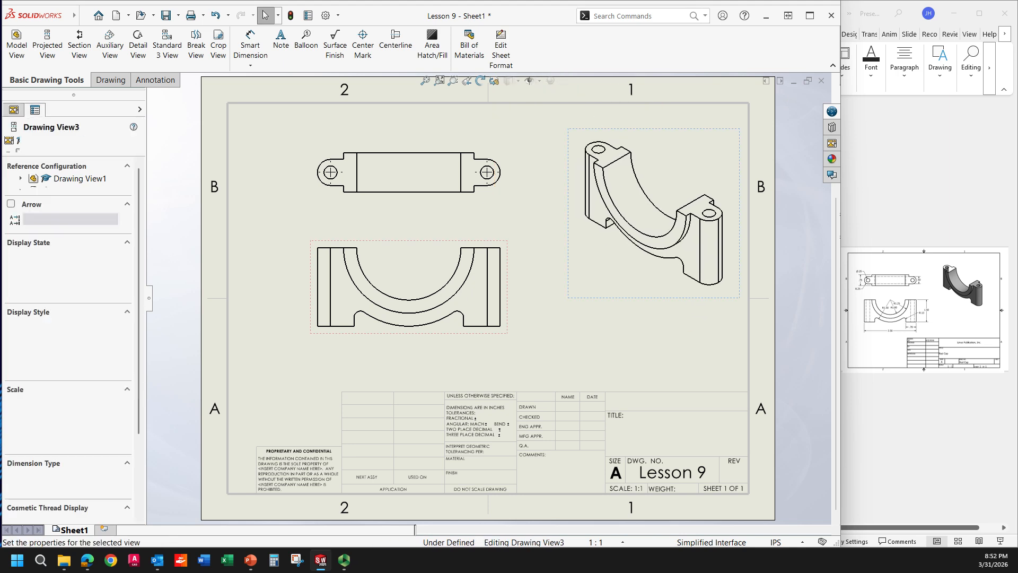
click(514, 213)
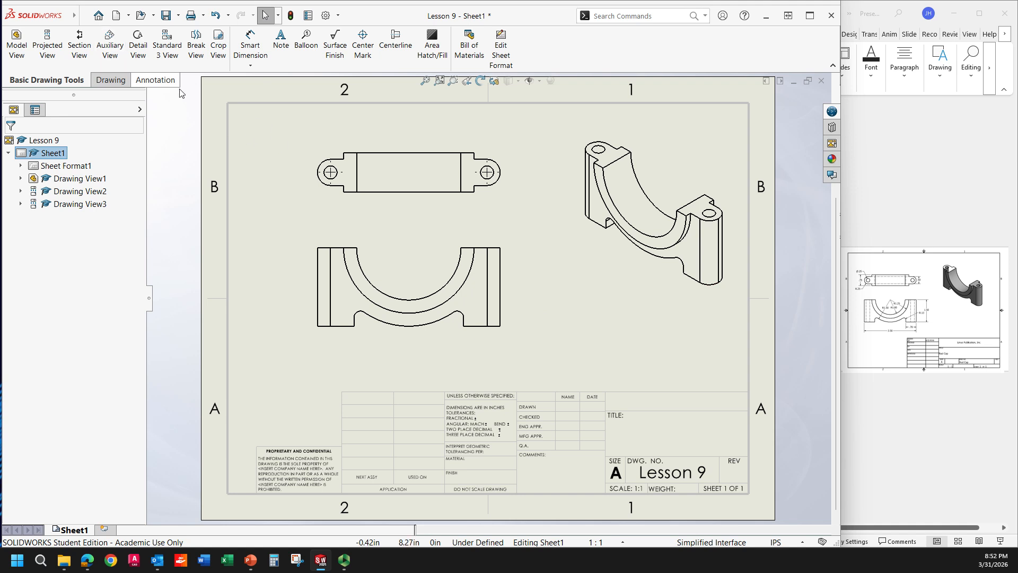
Step: Insert model item dimensions from the entire model into the front and top drawing views
click(148, 78)
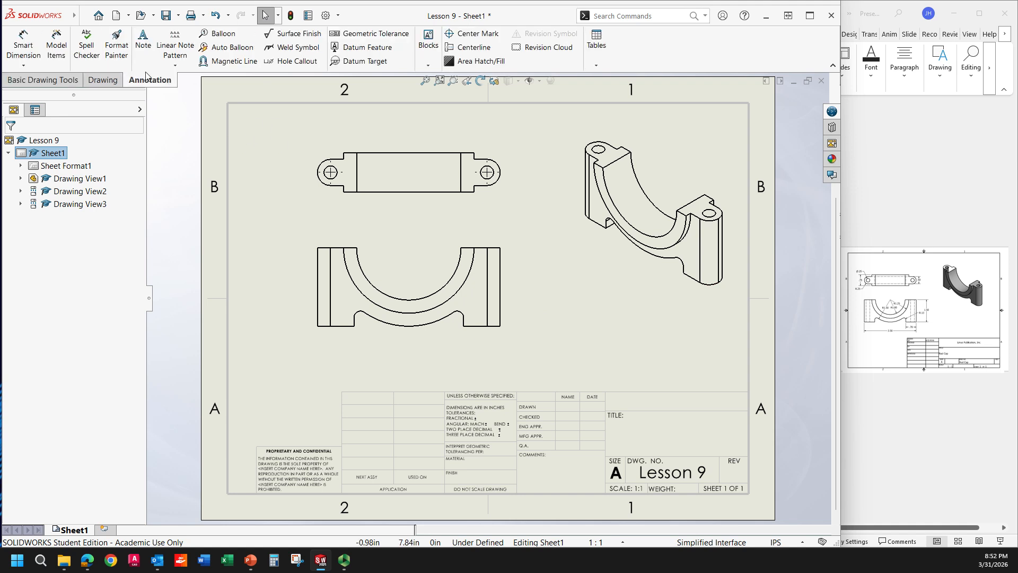
click(55, 50)
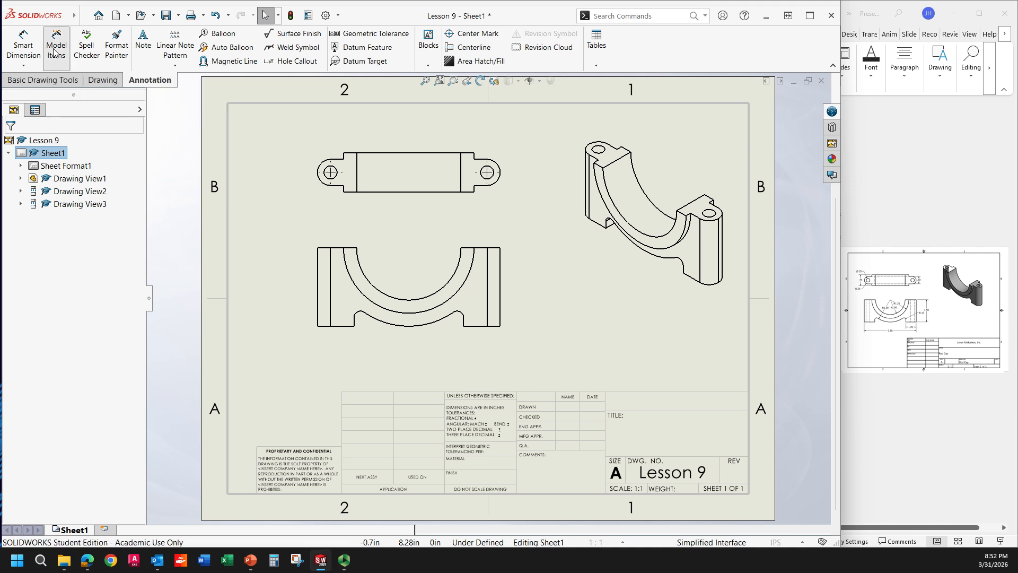
click(334, 196)
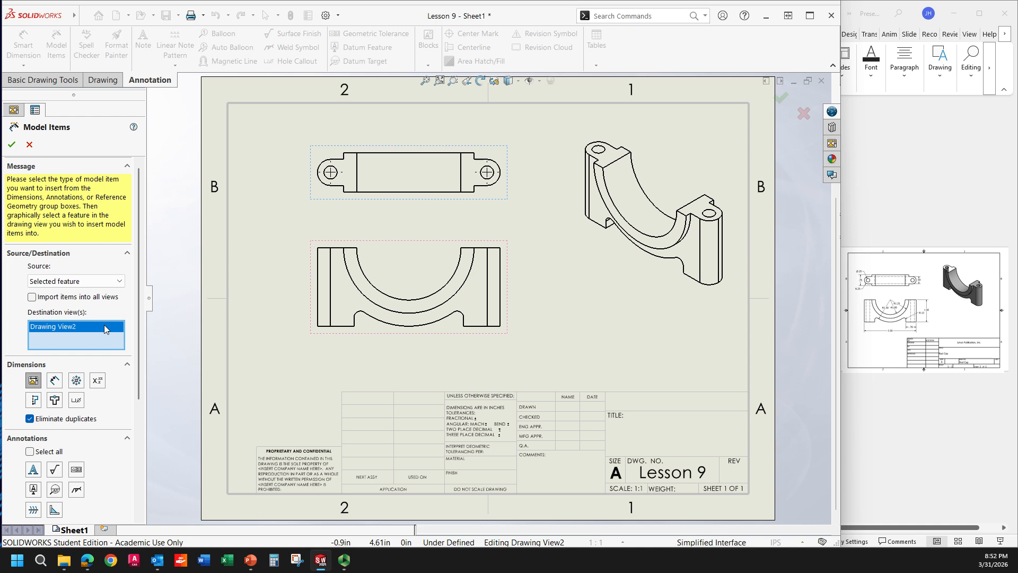
click(368, 329)
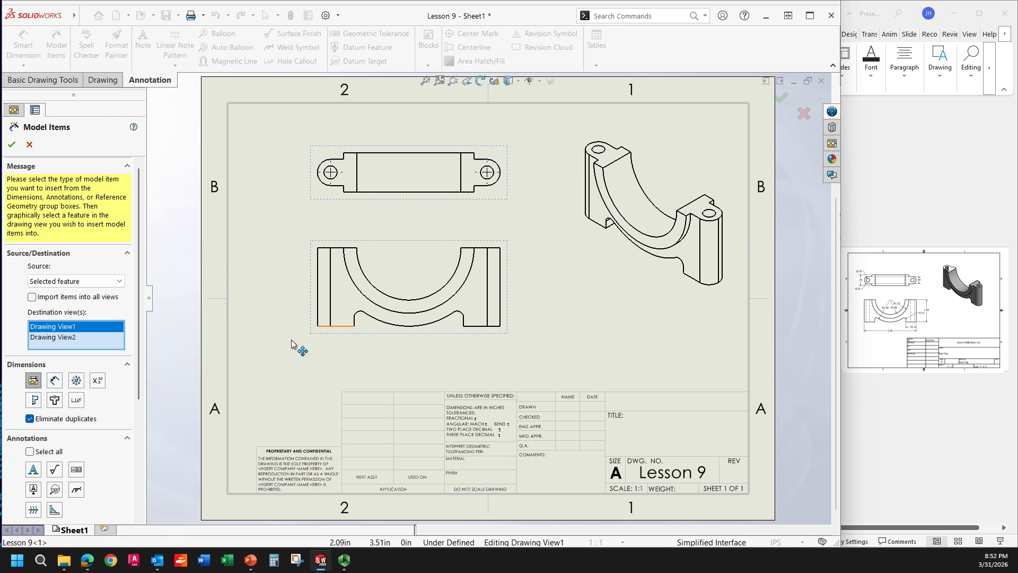
click(78, 282)
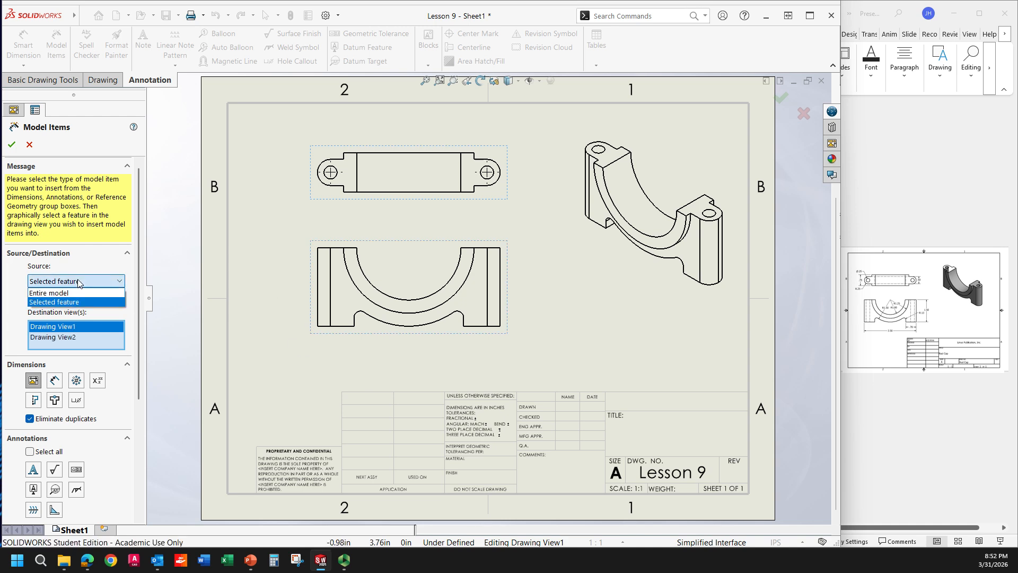
click(68, 294)
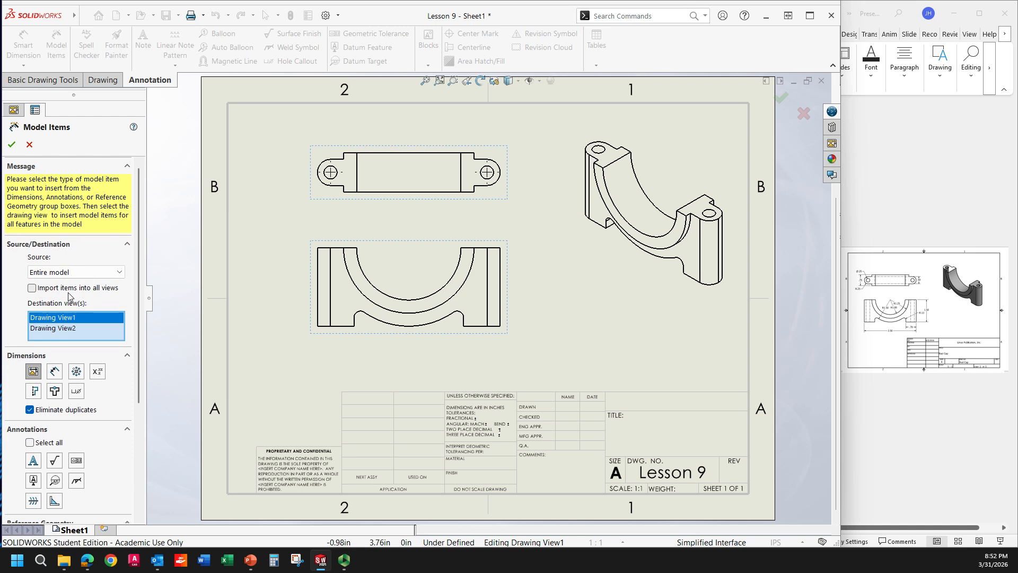
click(55, 372)
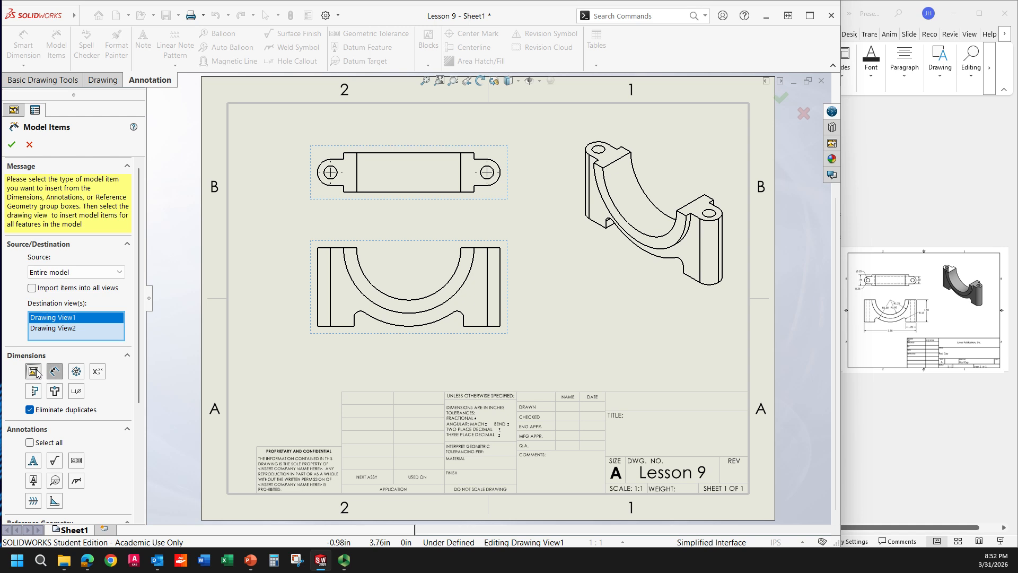
click(36, 372)
click(13, 144)
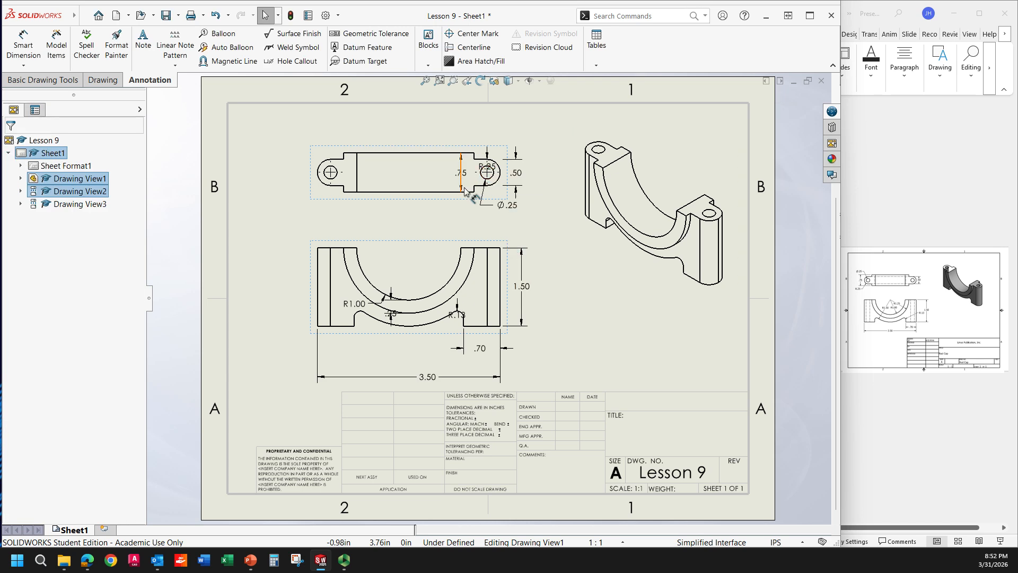
Step: Rearrange the inserted dimensions in the top and front views so they sit clear of the outlines
drag(461, 172, 300, 168)
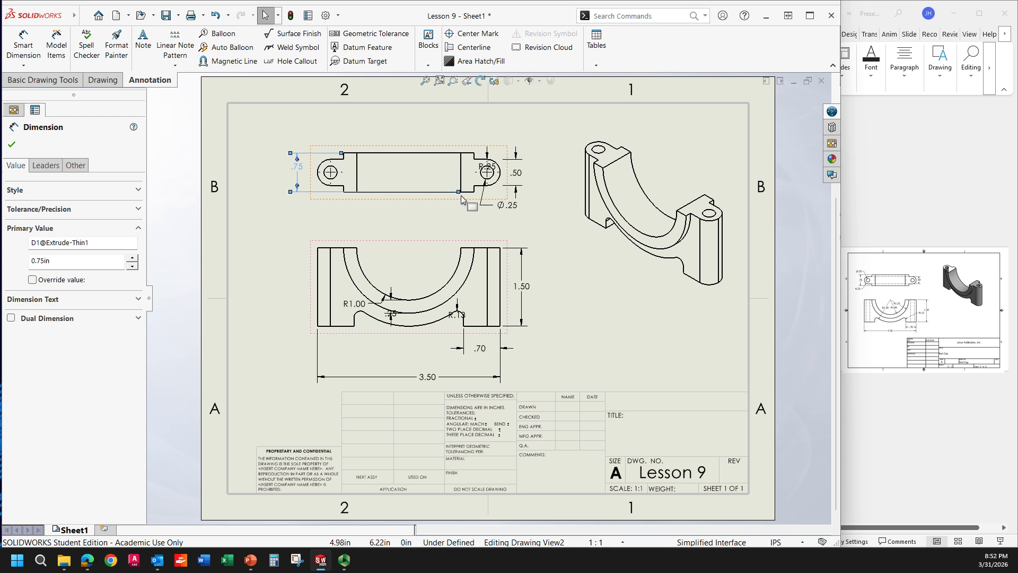
drag(459, 192, 344, 191)
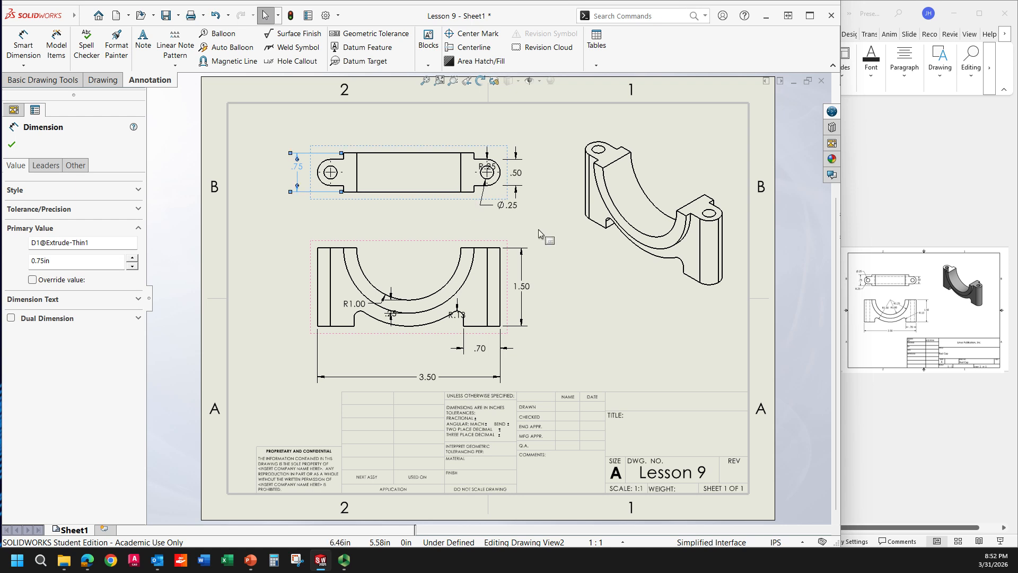
click(501, 158)
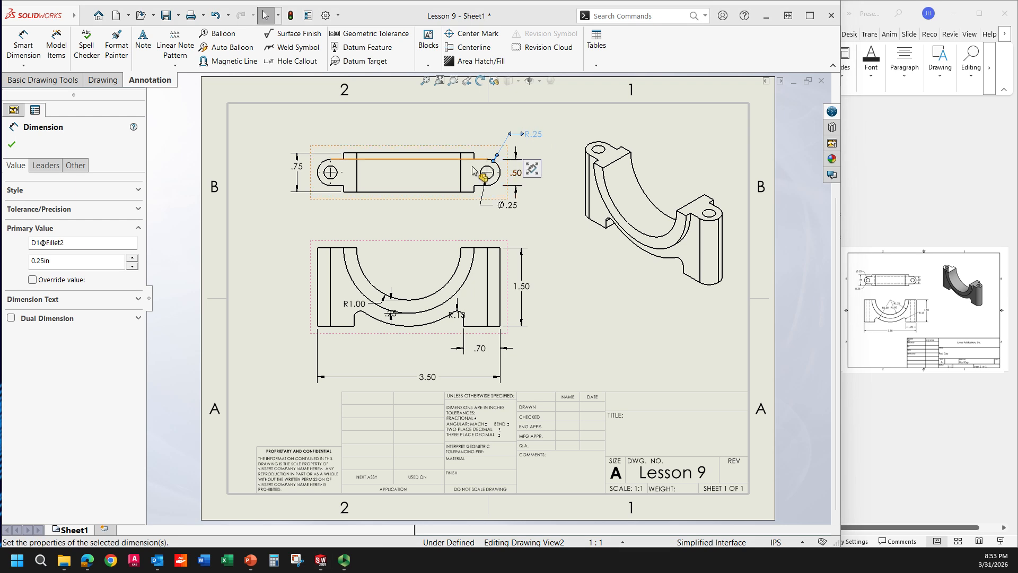
mouse_move(382, 307)
mouse_down()
mouse_move(363, 337)
mouse_move(372, 353)
mouse_up()
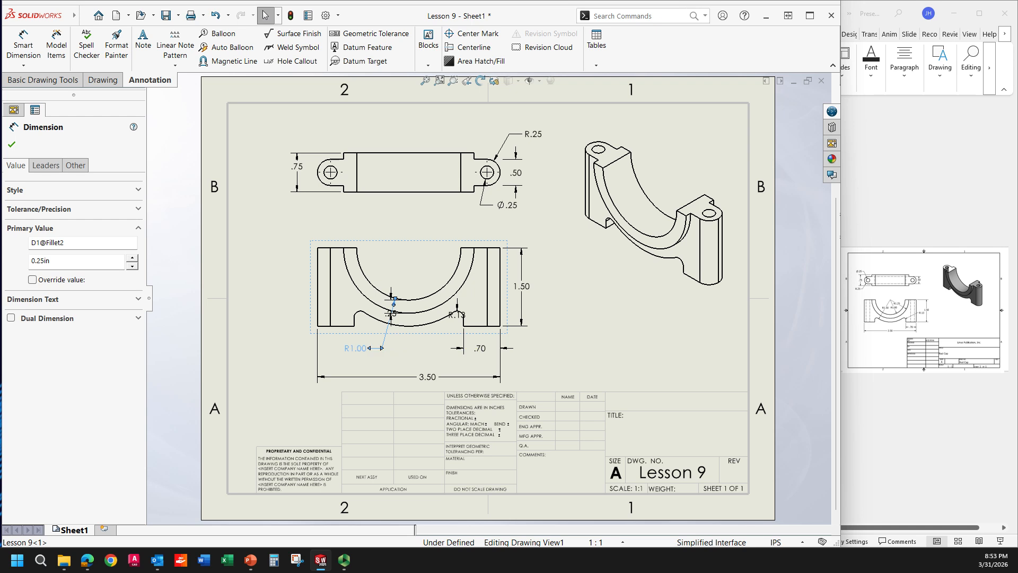
drag(391, 301, 421, 301)
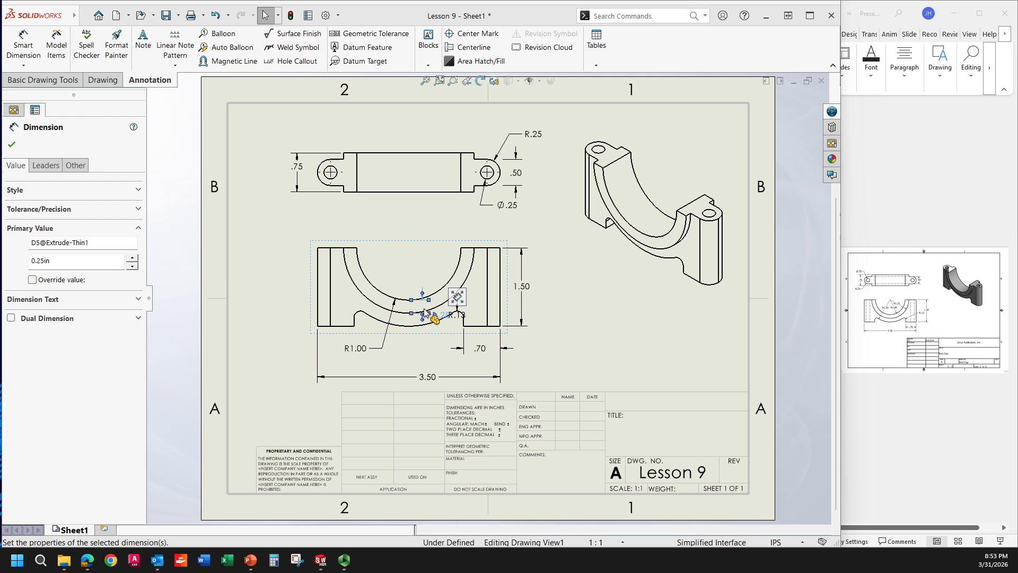
Step: Delete the selected dimension in the front view and add radius dimensions to its inner and outer arcs
key(Delete)
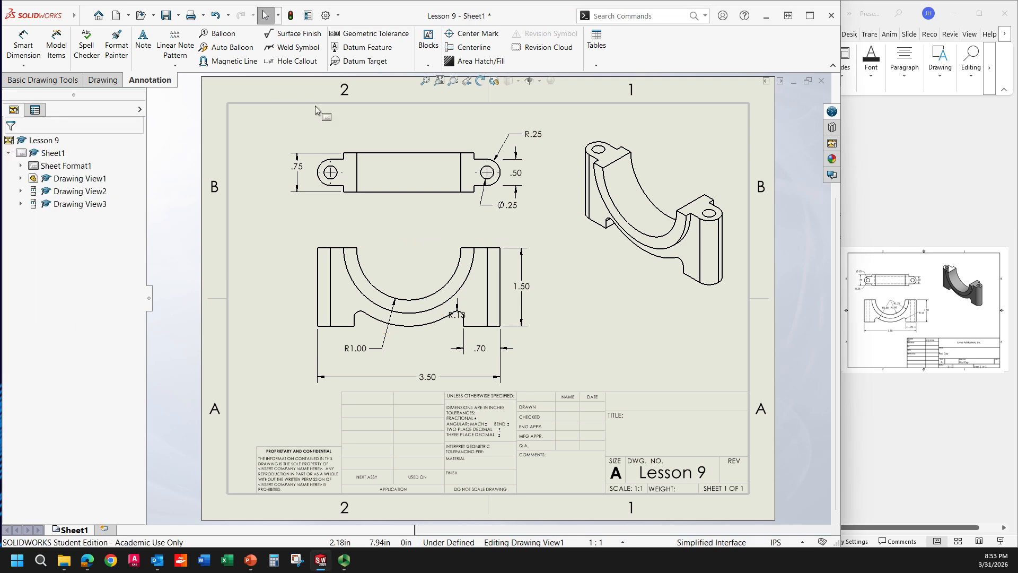
click(27, 50)
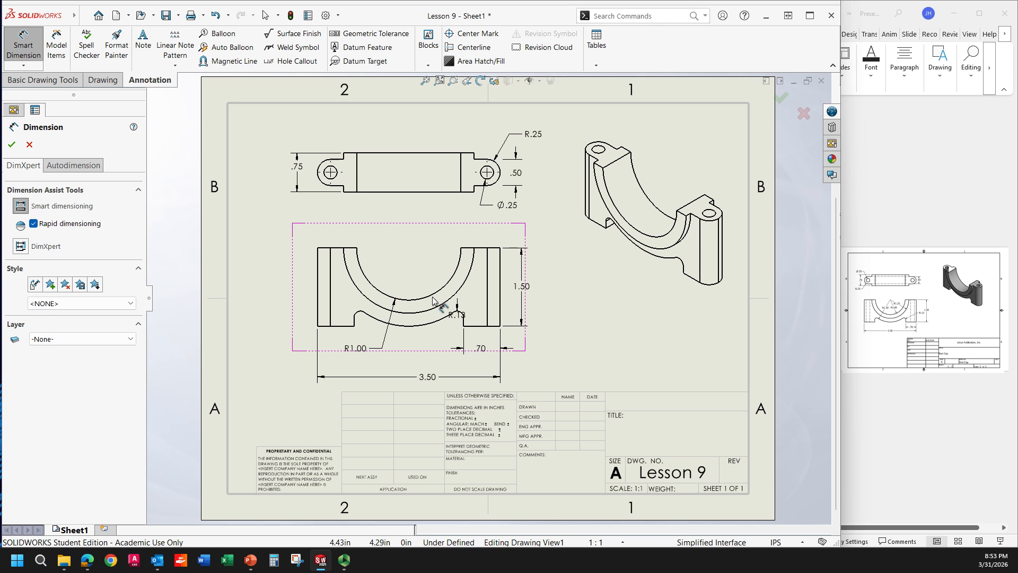
click(418, 271)
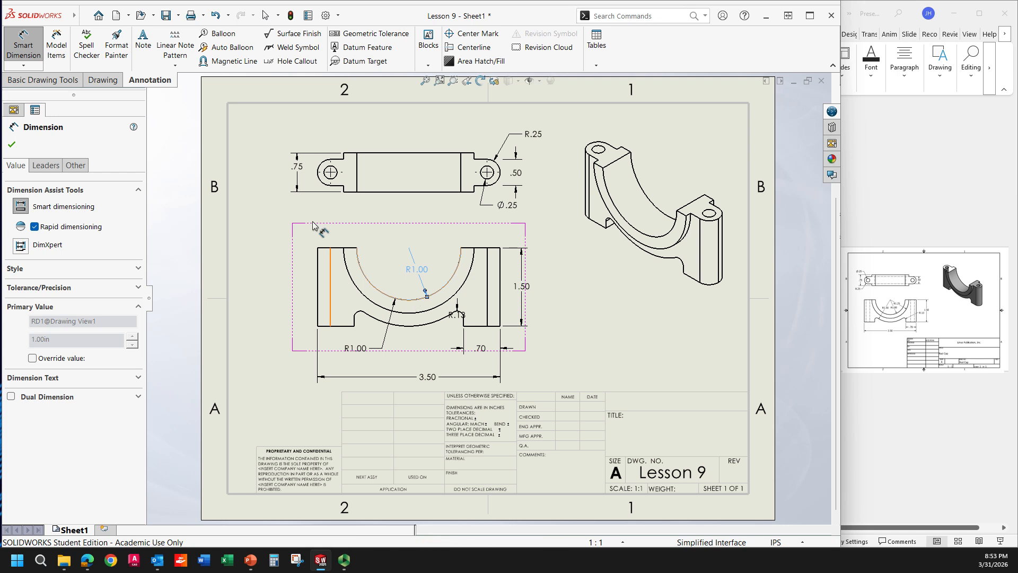
click(408, 328)
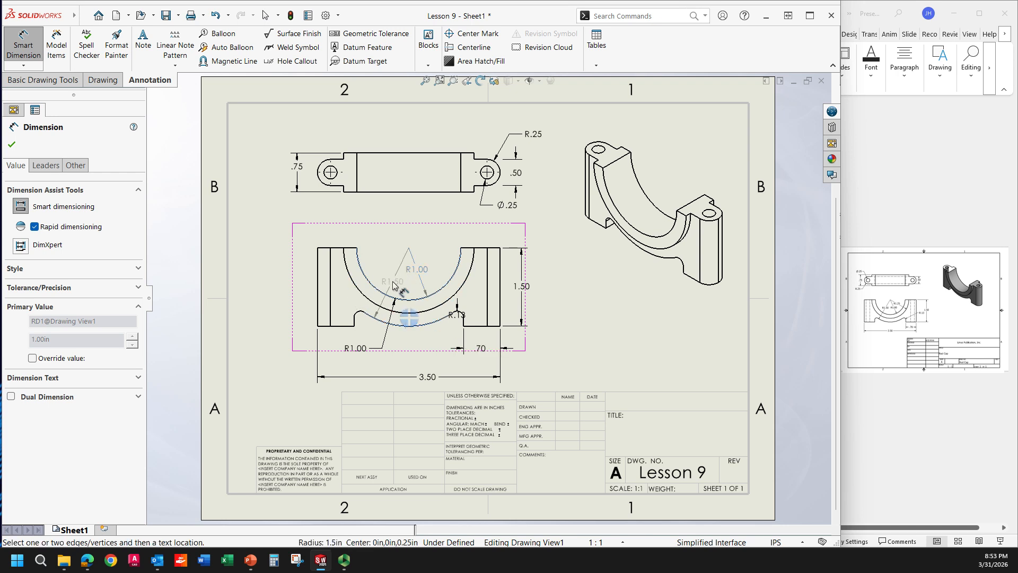
click(390, 285)
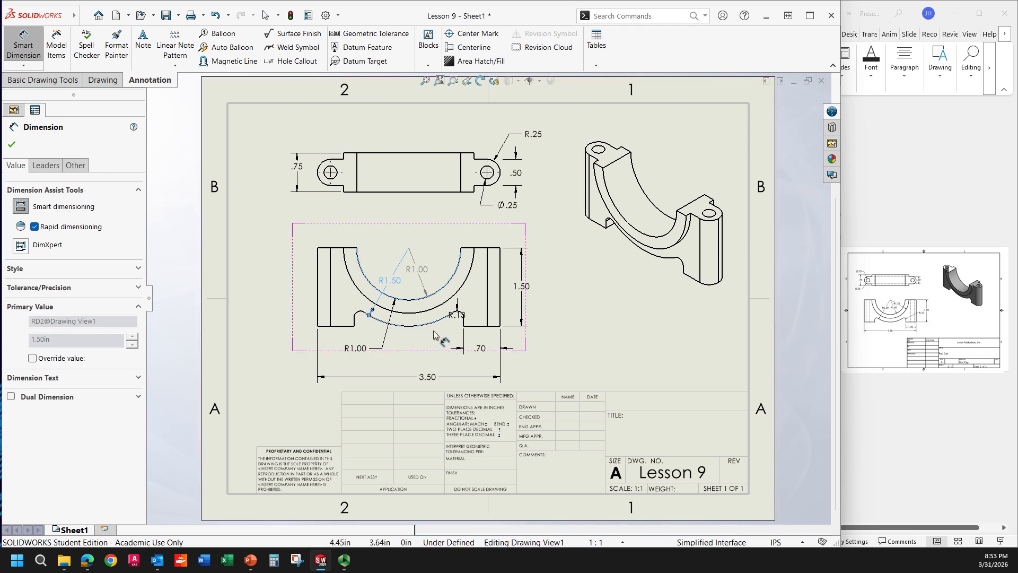
key(Escape)
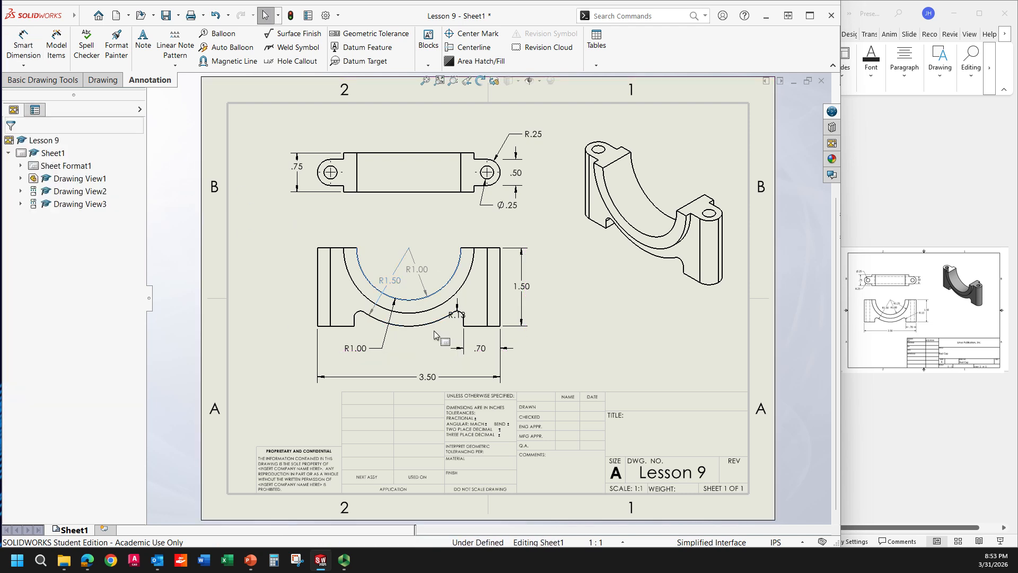
Step: Move the R.13 dimension to the right of the front view and the 3.50 dimension closer to the outline
mouse_move(457, 314)
mouse_down()
mouse_move(521, 305)
mouse_move(522, 318)
mouse_move(529, 289)
mouse_move(541, 292)
mouse_up()
click(619, 314)
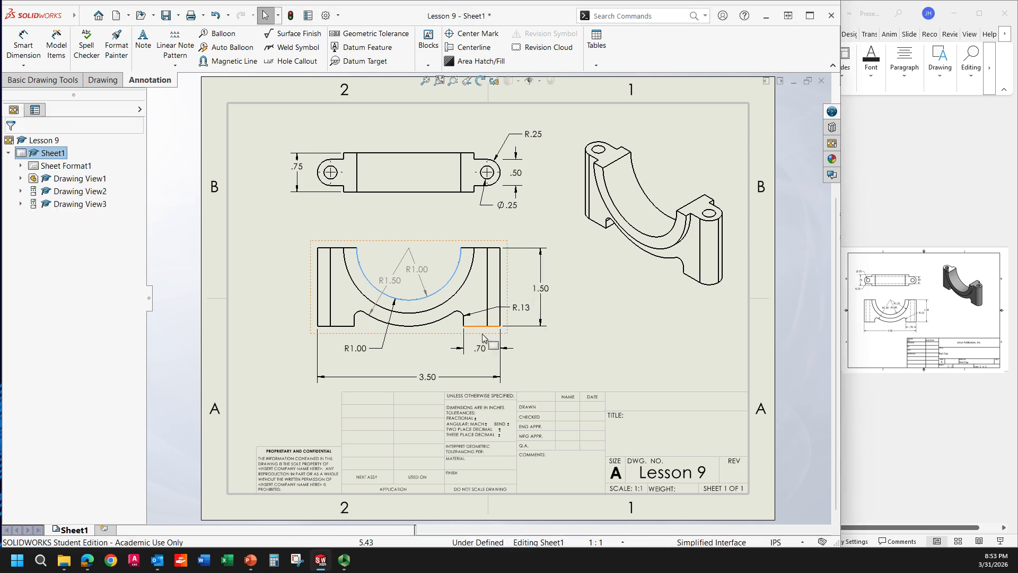
drag(434, 386, 417, 380)
click(634, 377)
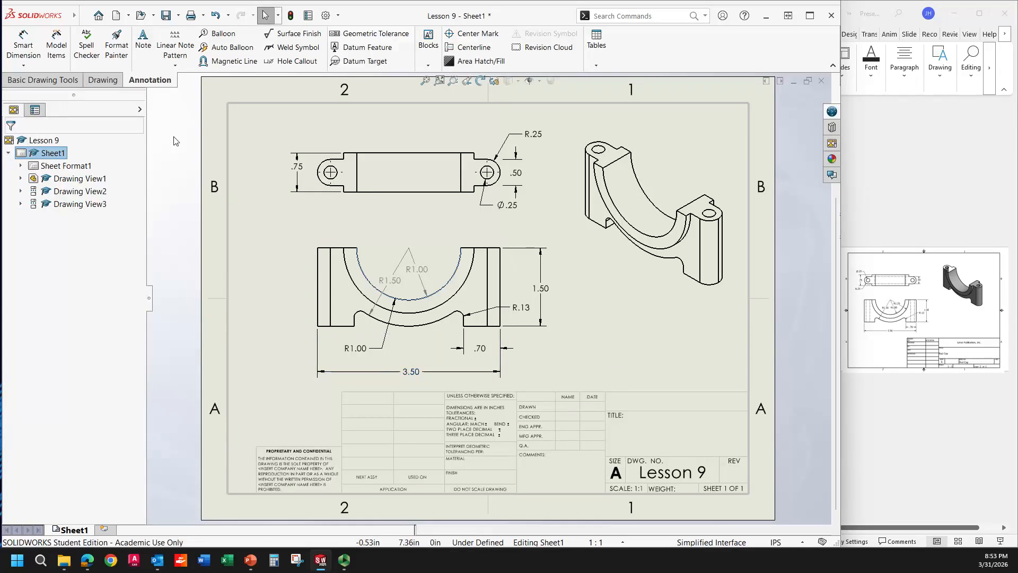
Step: Open the drawing's custom properties and add a DrawnBy property with the drafter's initials as its value
click(85, 16)
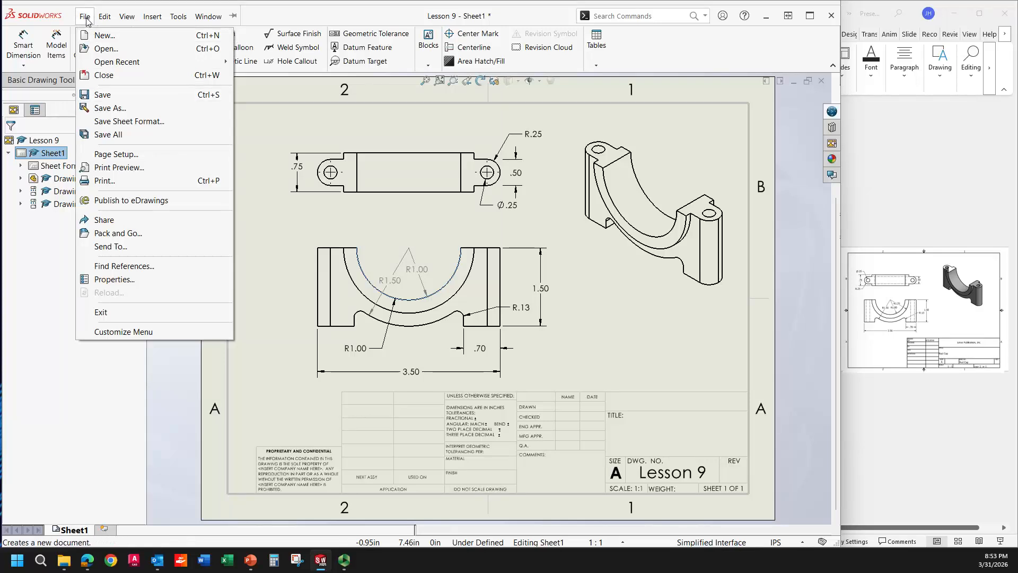
click(117, 281)
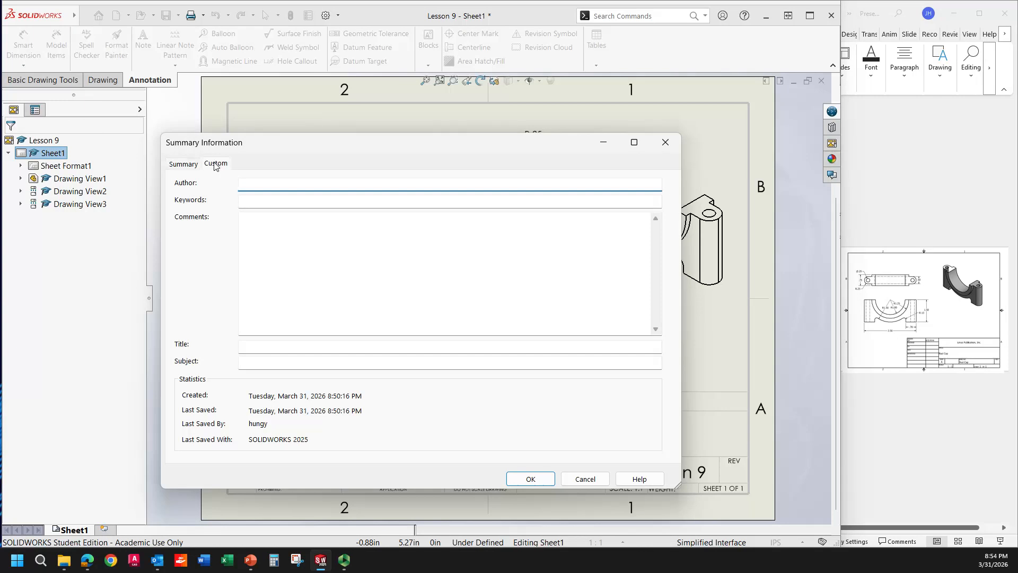
click(215, 165)
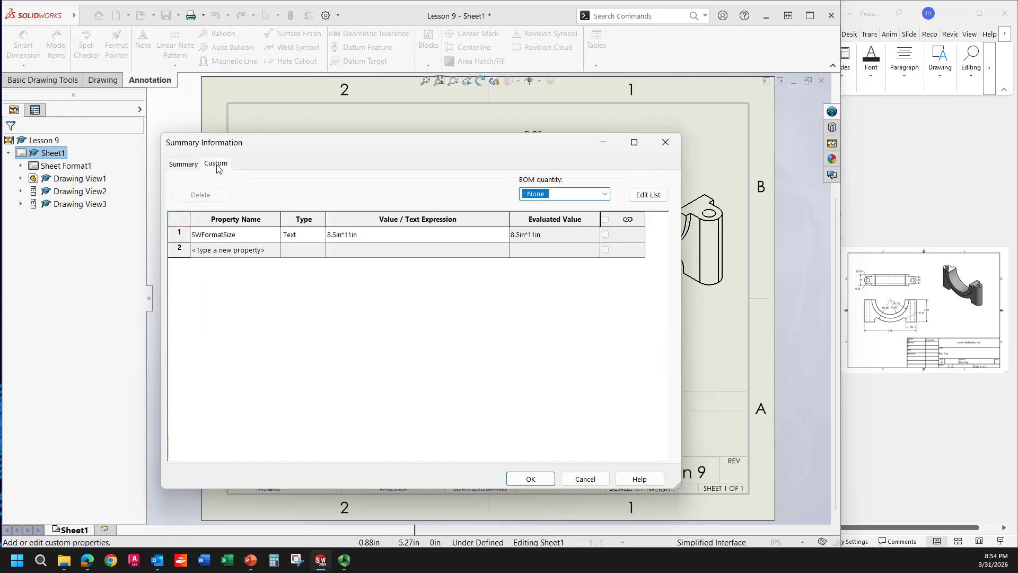
click(262, 253)
click(275, 249)
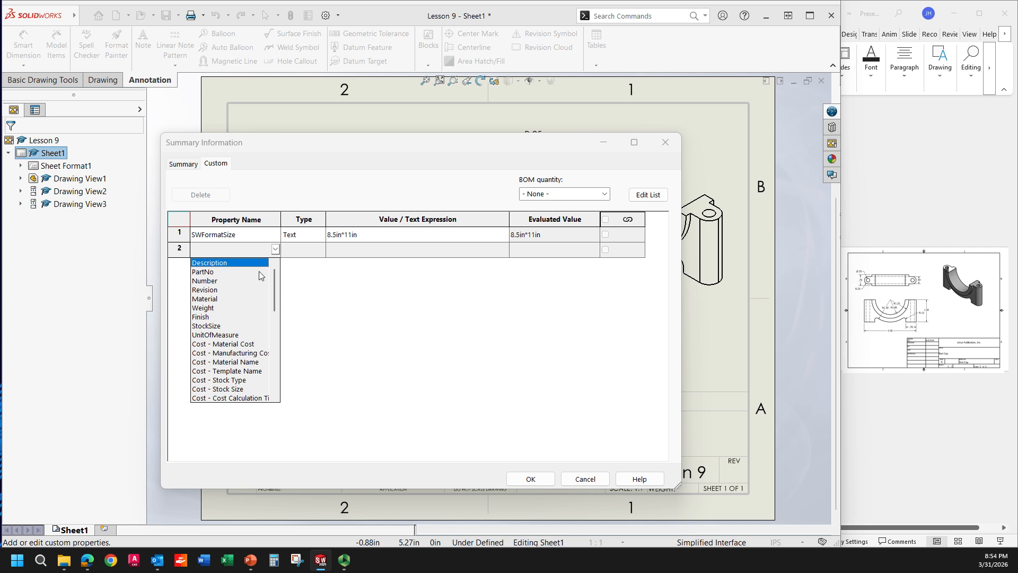
drag(273, 274, 278, 311)
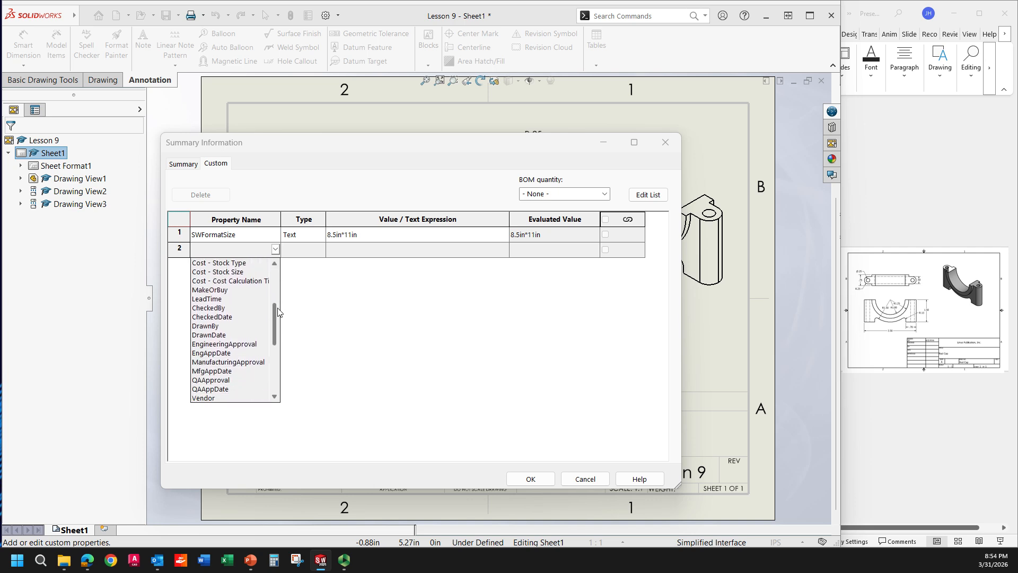
click(205, 326)
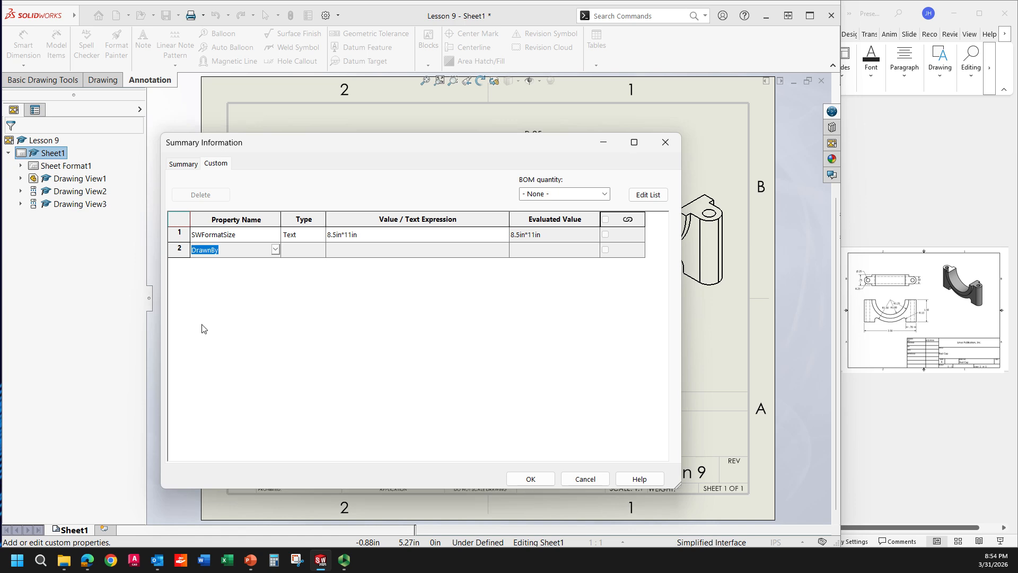
click(342, 252)
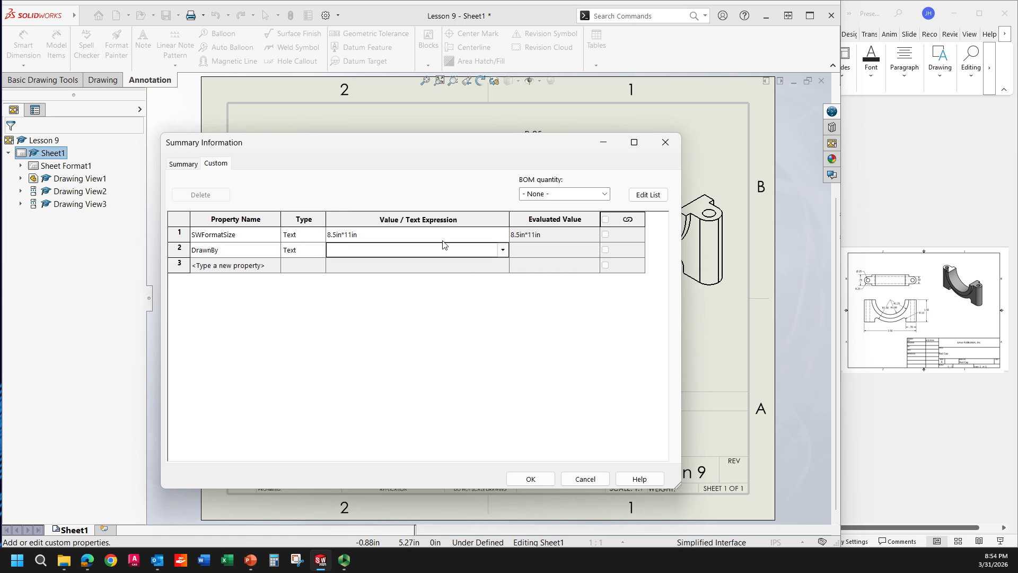
click(502, 249)
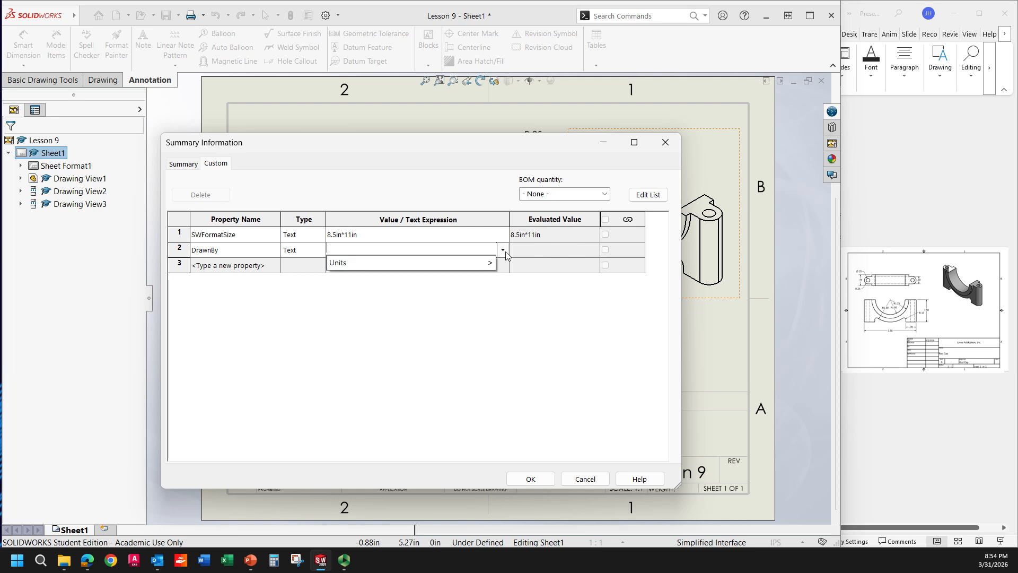
click(470, 240)
click(461, 250)
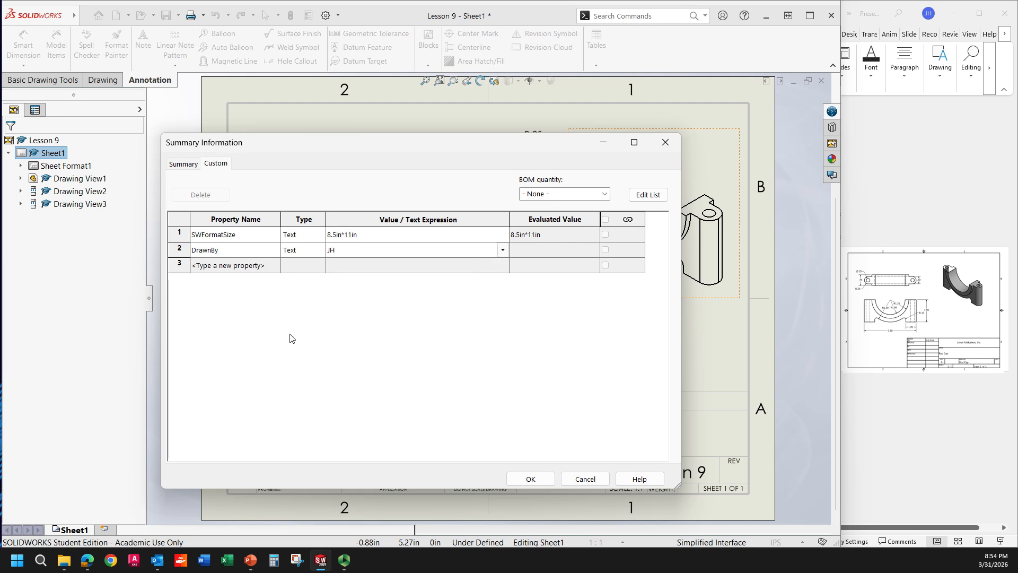
Step: Add a DrawnDate custom property of type Date with the value 3/31/2026
click(261, 266)
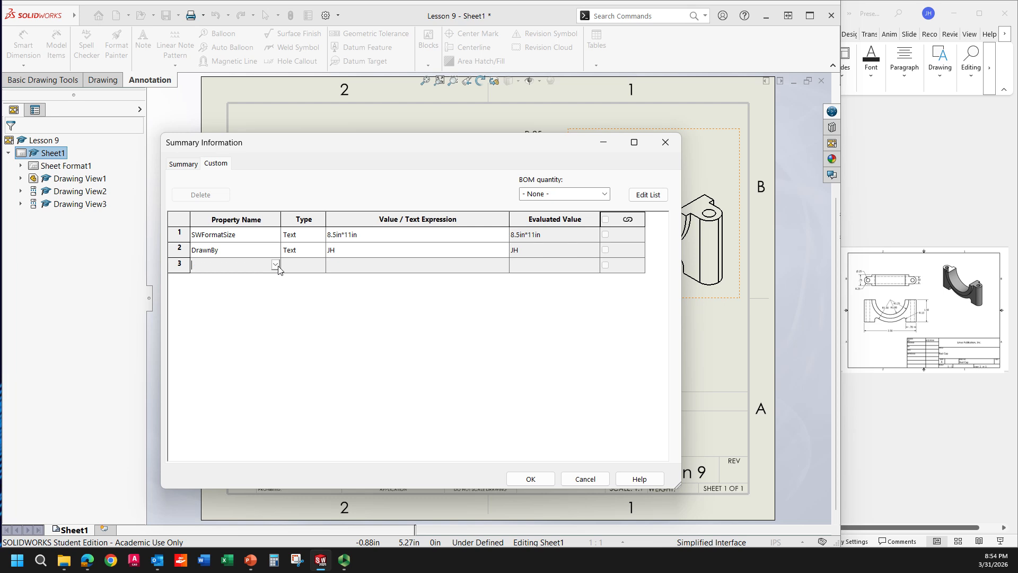
click(275, 265)
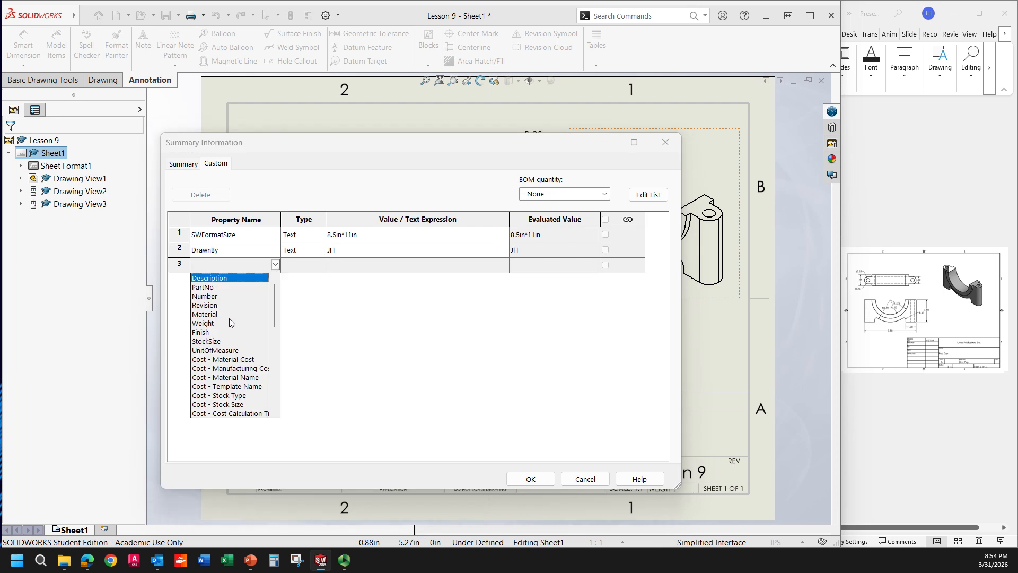
scroll(229, 318, down, 3)
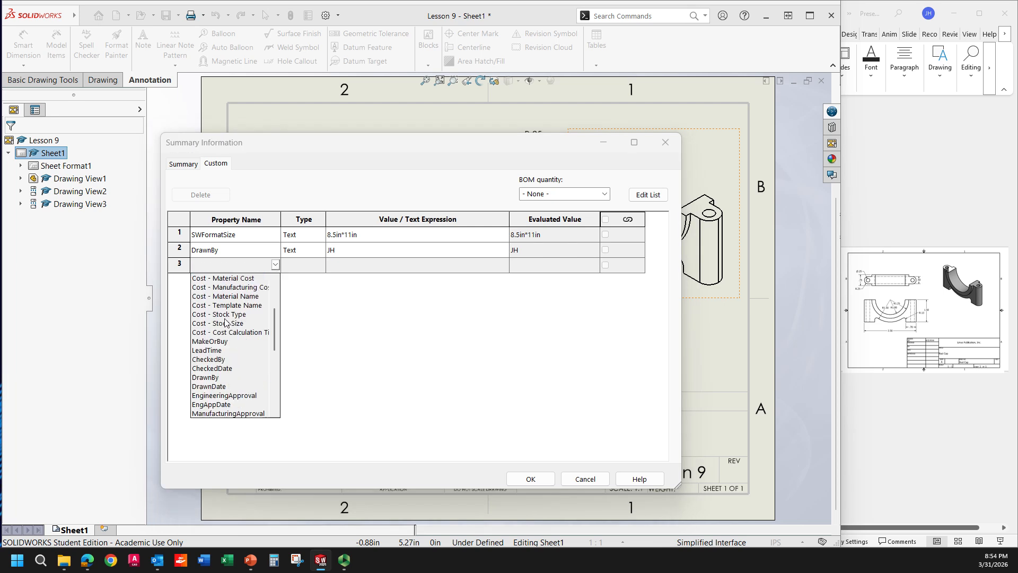
click(220, 386)
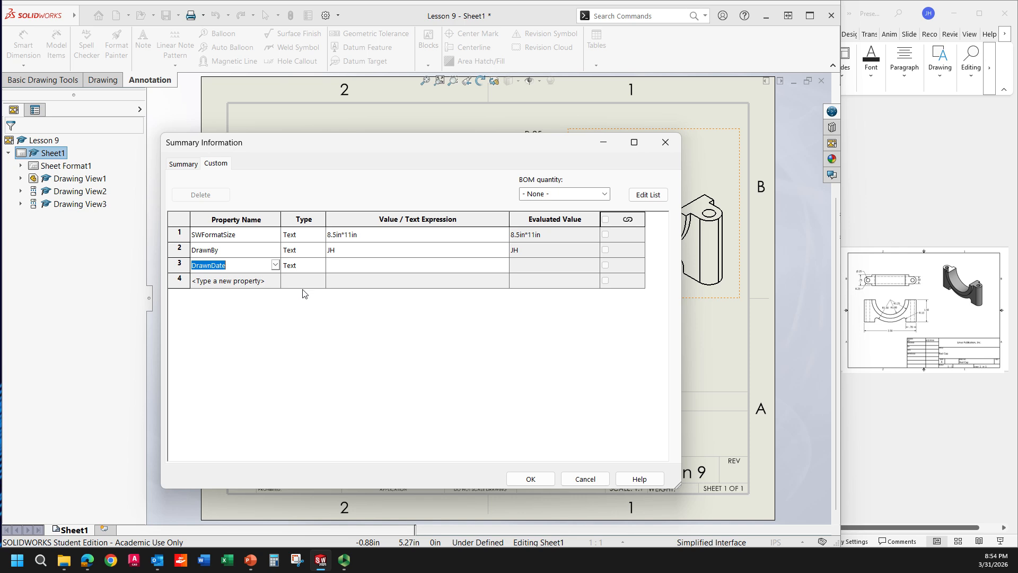
click(343, 268)
click(503, 266)
mouse_move(393, 285)
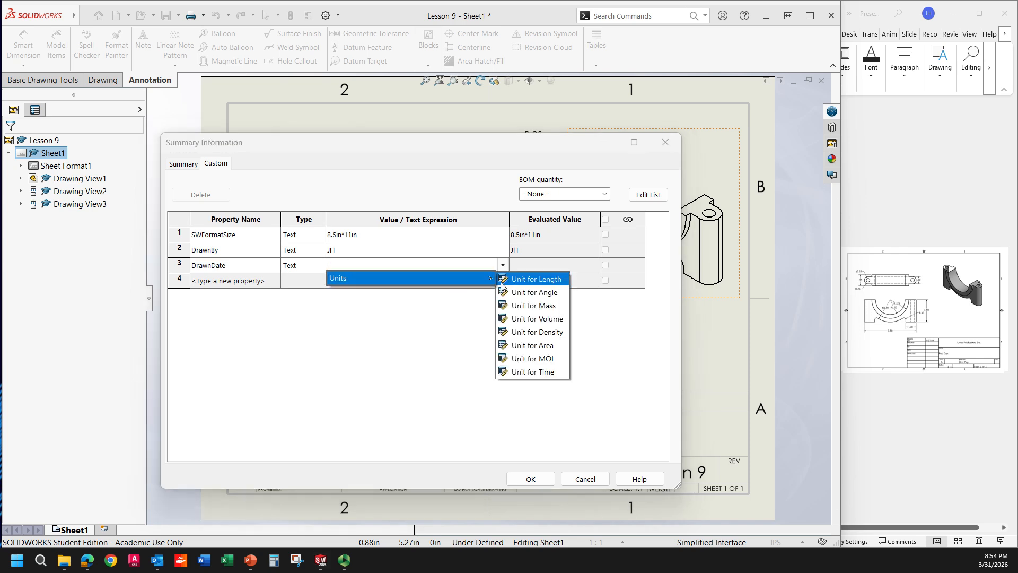
click(463, 268)
click(503, 265)
mouse_move(490, 278)
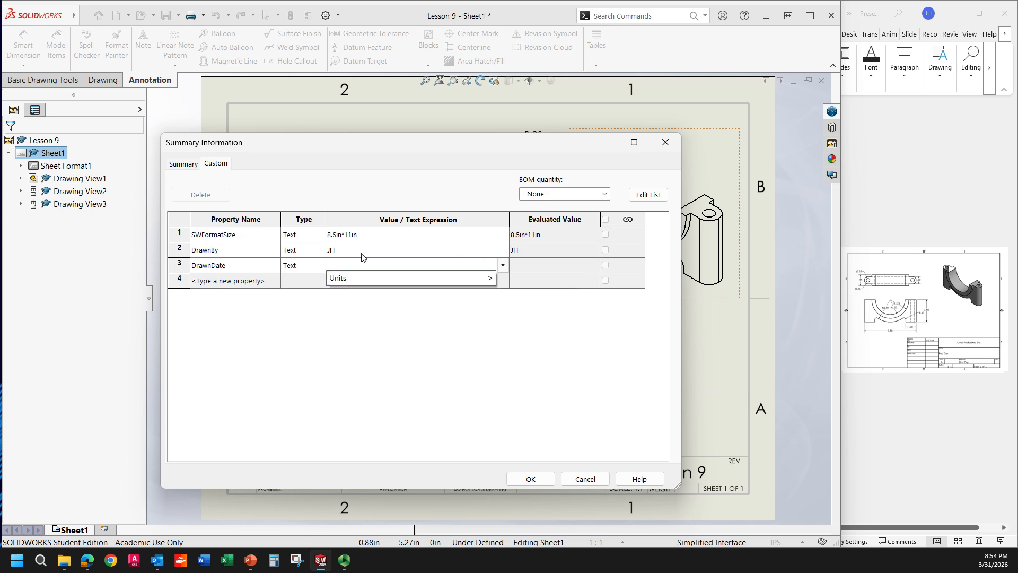
click(310, 265)
click(312, 265)
click(311, 282)
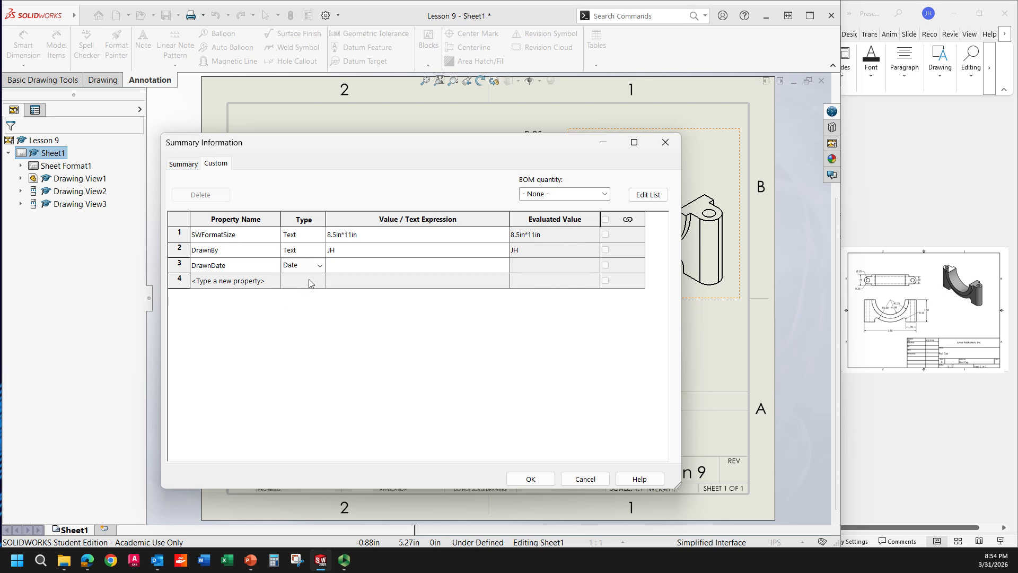
click(413, 266)
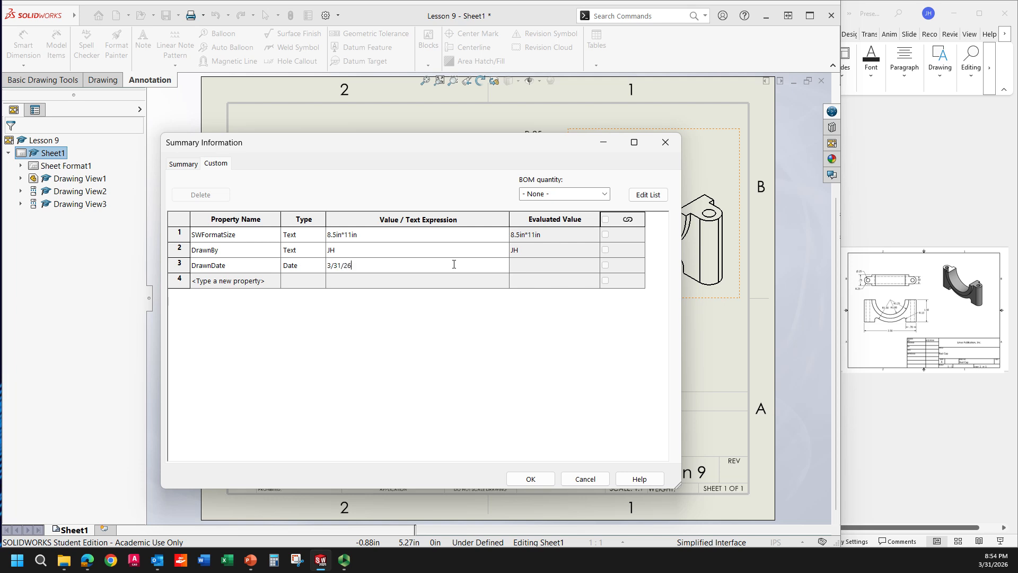
Step: Add a Revision custom property of type Text with the value A
click(261, 281)
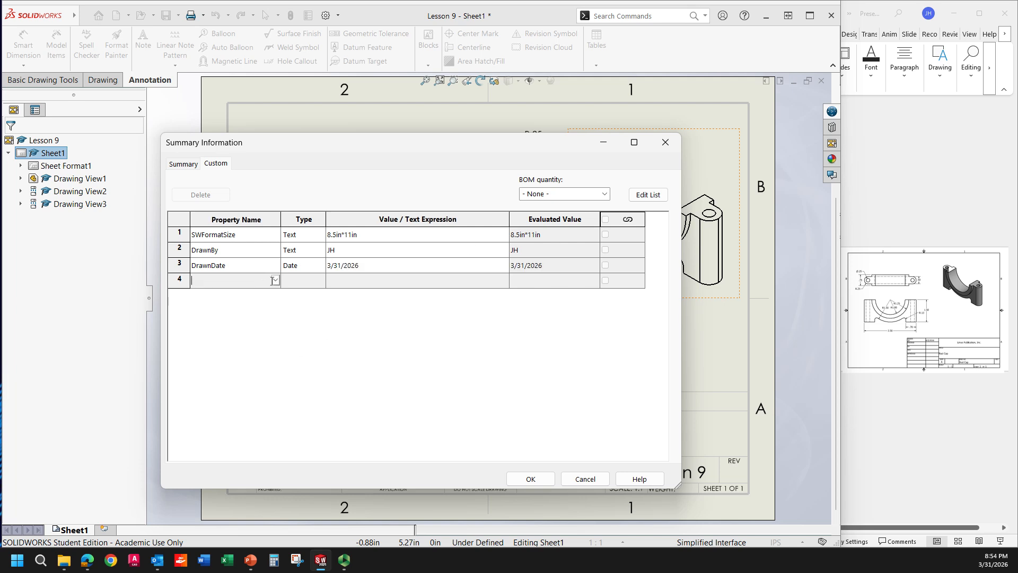
click(275, 281)
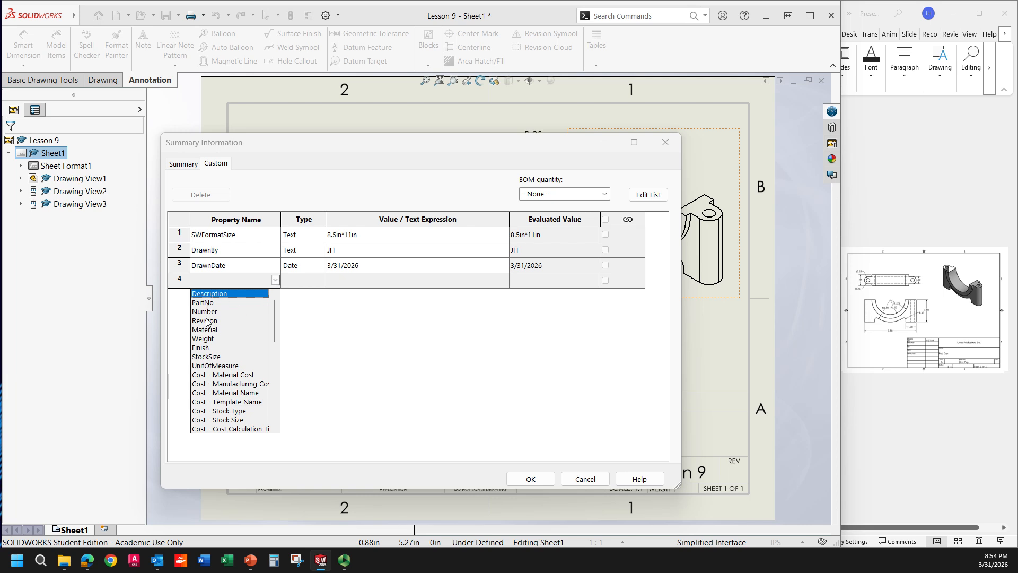
scroll(223, 343, down, 3)
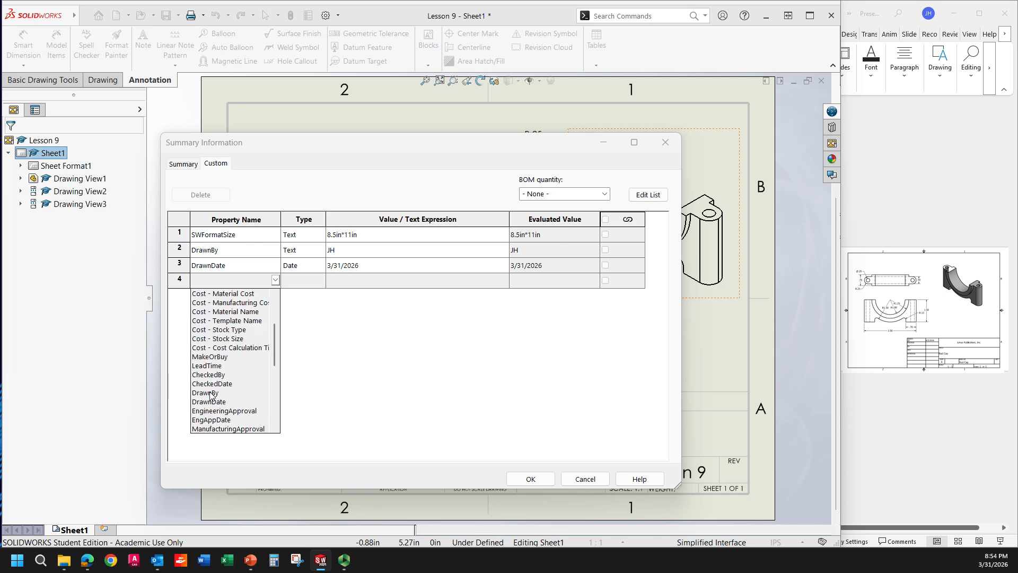
scroll(223, 367, down, 1)
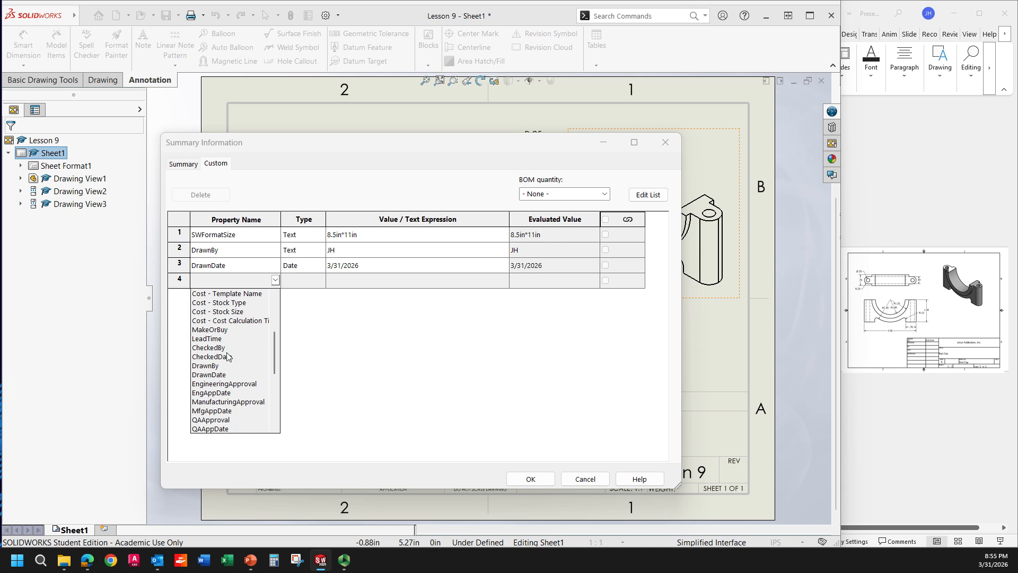
scroll(227, 334, up, 3)
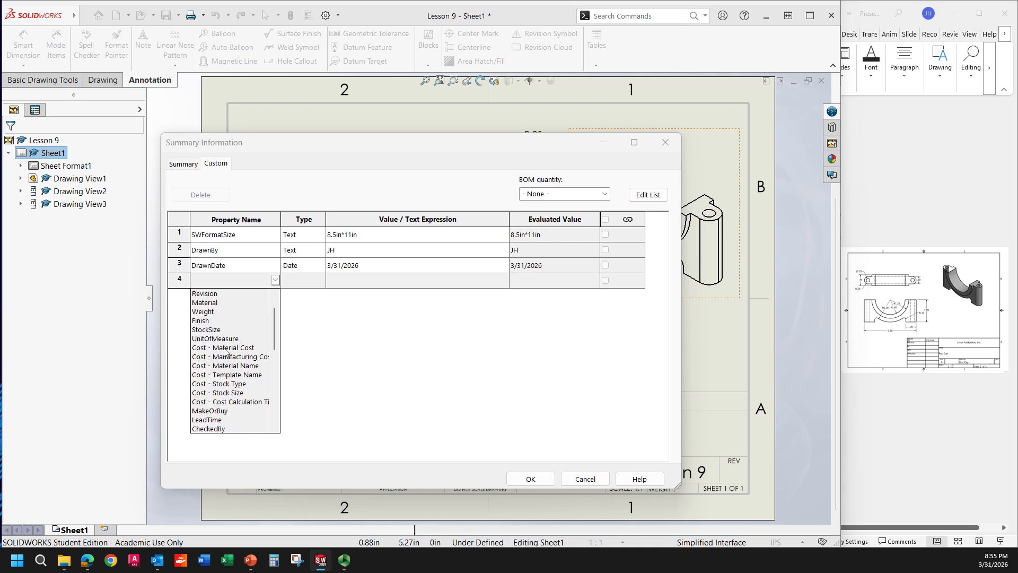
scroll(222, 326, up, 1)
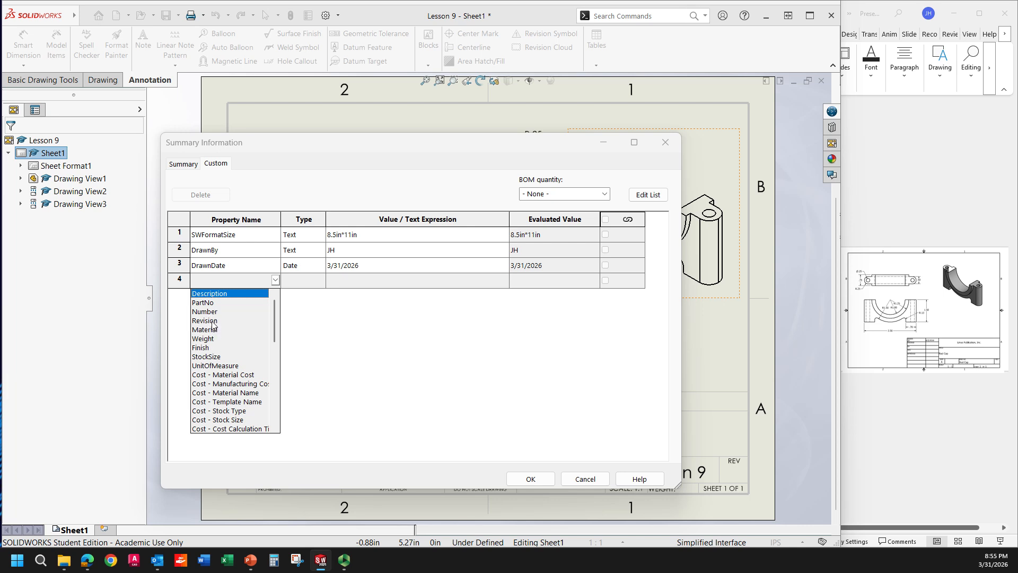
click(205, 320)
click(319, 284)
click(321, 283)
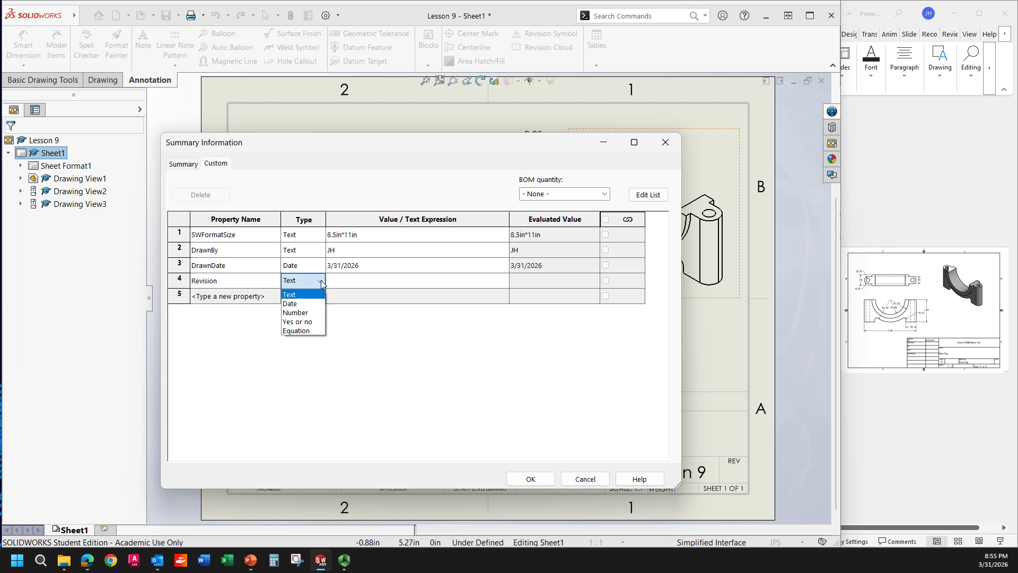
click(352, 287)
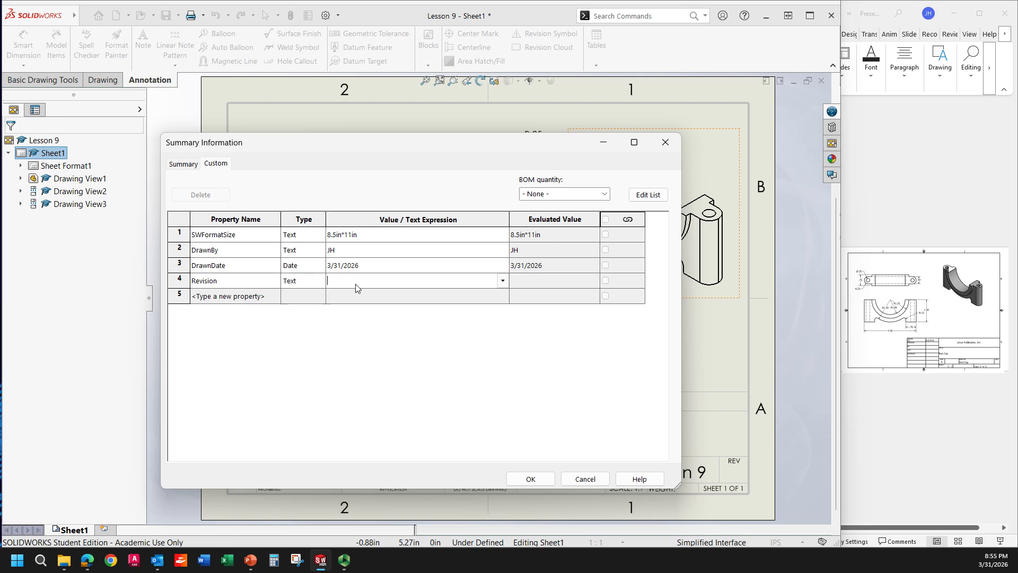
click(320, 285)
click(321, 285)
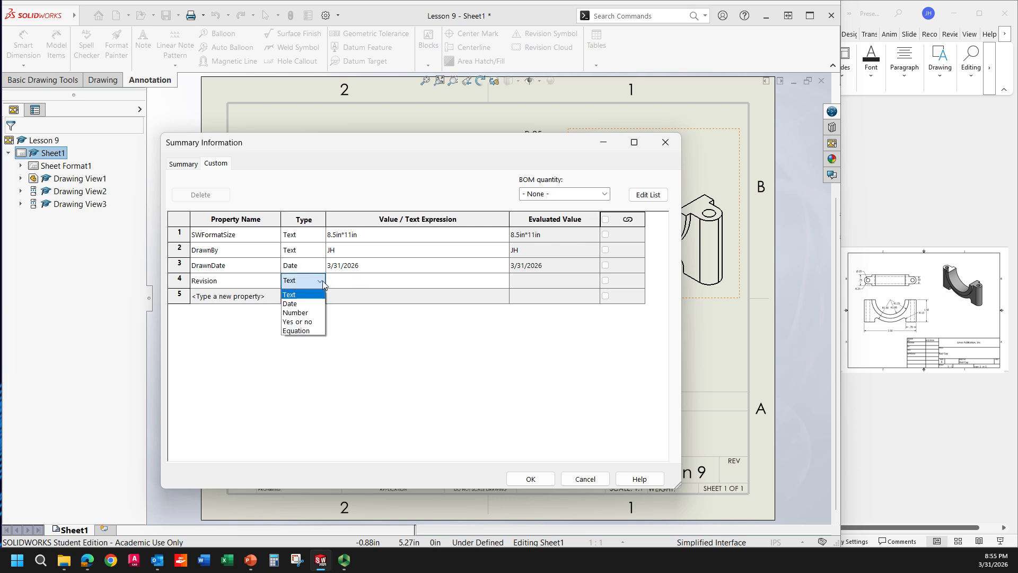
click(344, 283)
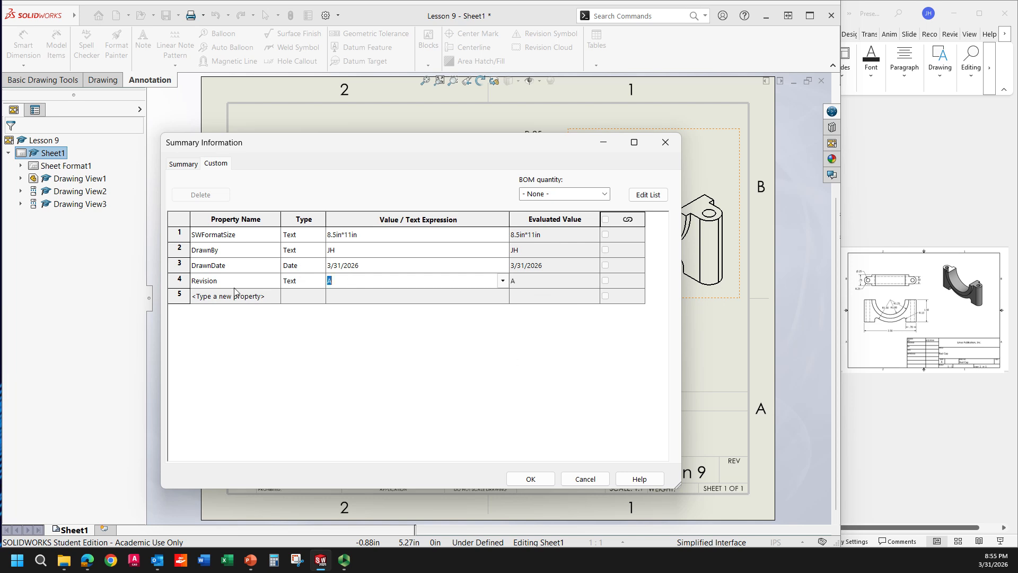
Step: Apply the custom properties, then save the drawing as Lesson 9.SLDDRW in the Module 7 folder, saving all referenced components
drag(444, 141, 375, 84)
click(461, 421)
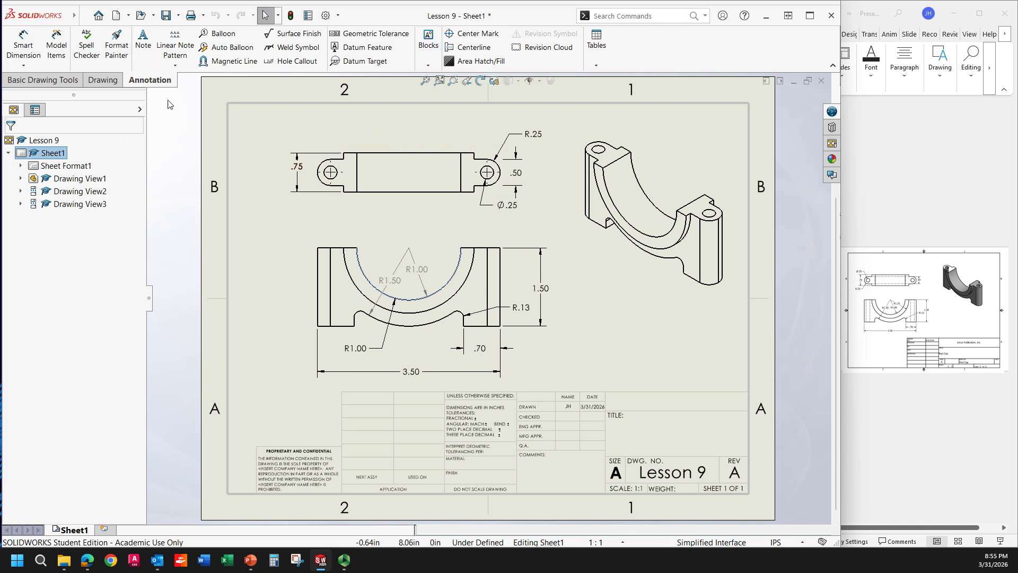
click(178, 16)
click(186, 45)
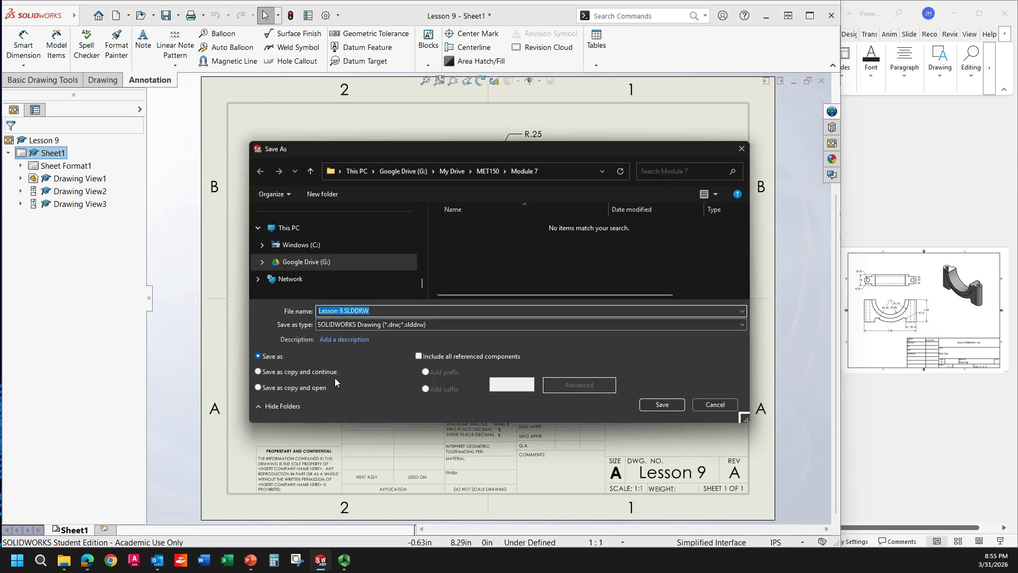
click(347, 324)
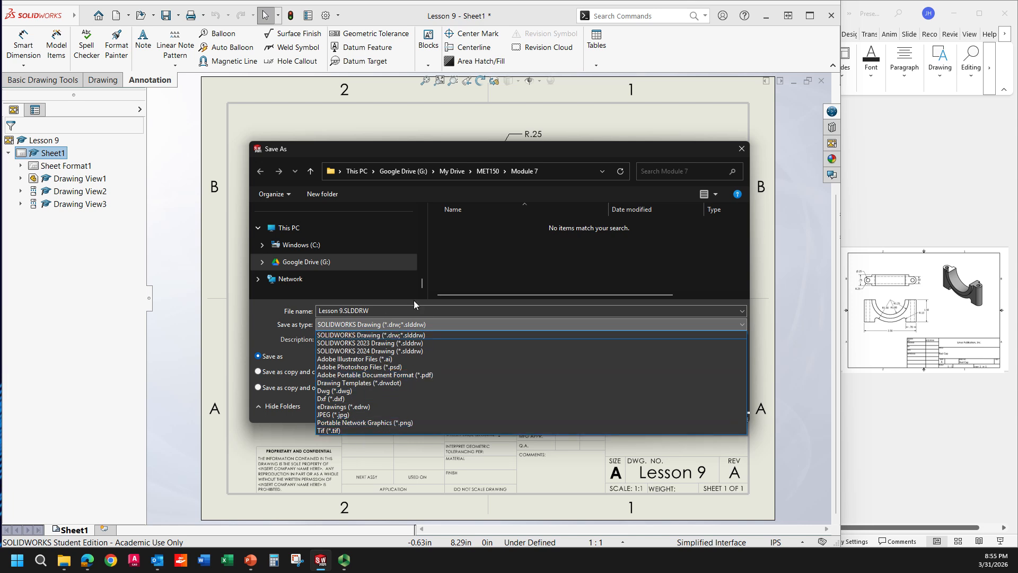
click(536, 149)
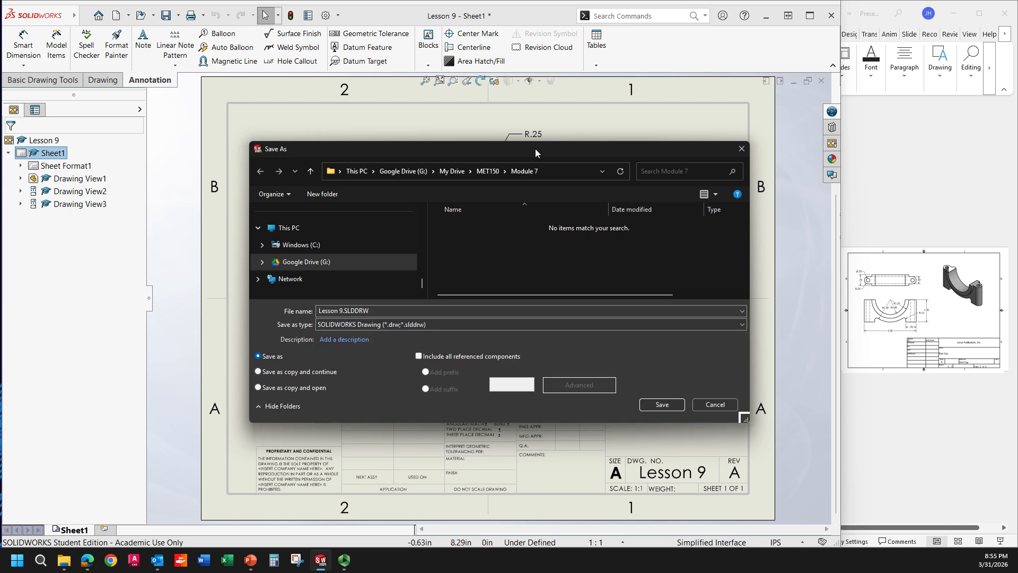
click(663, 404)
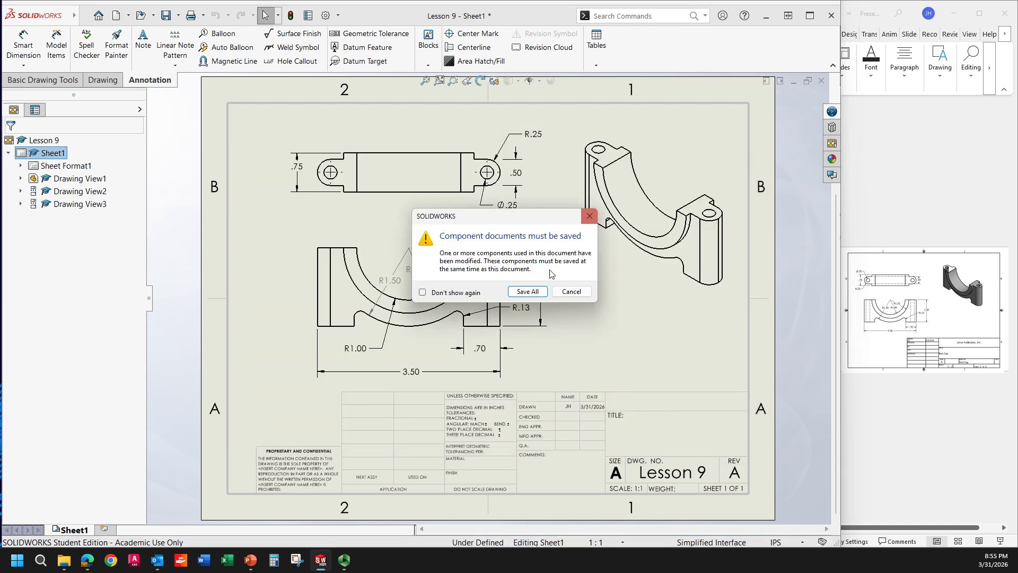
click(528, 292)
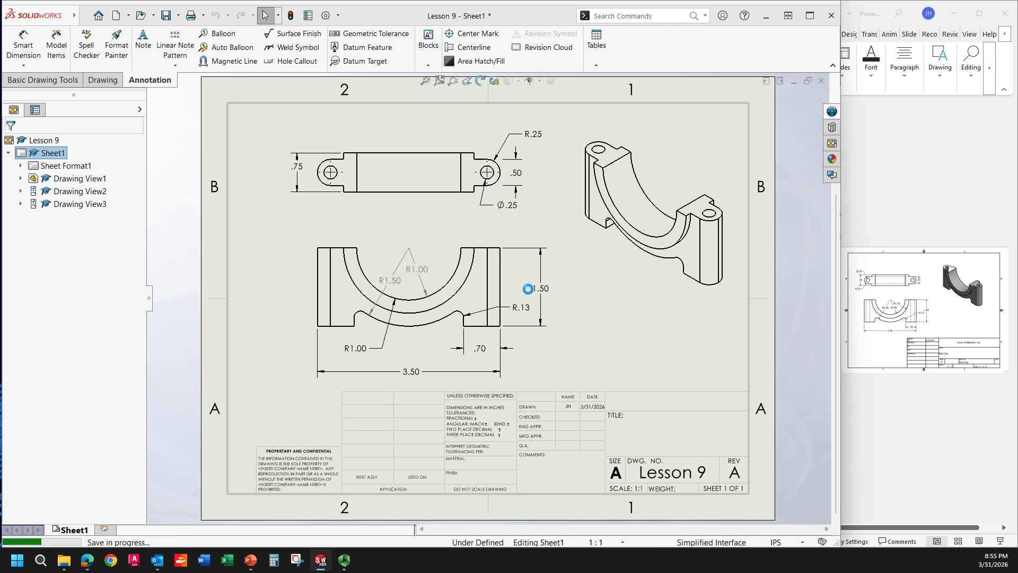